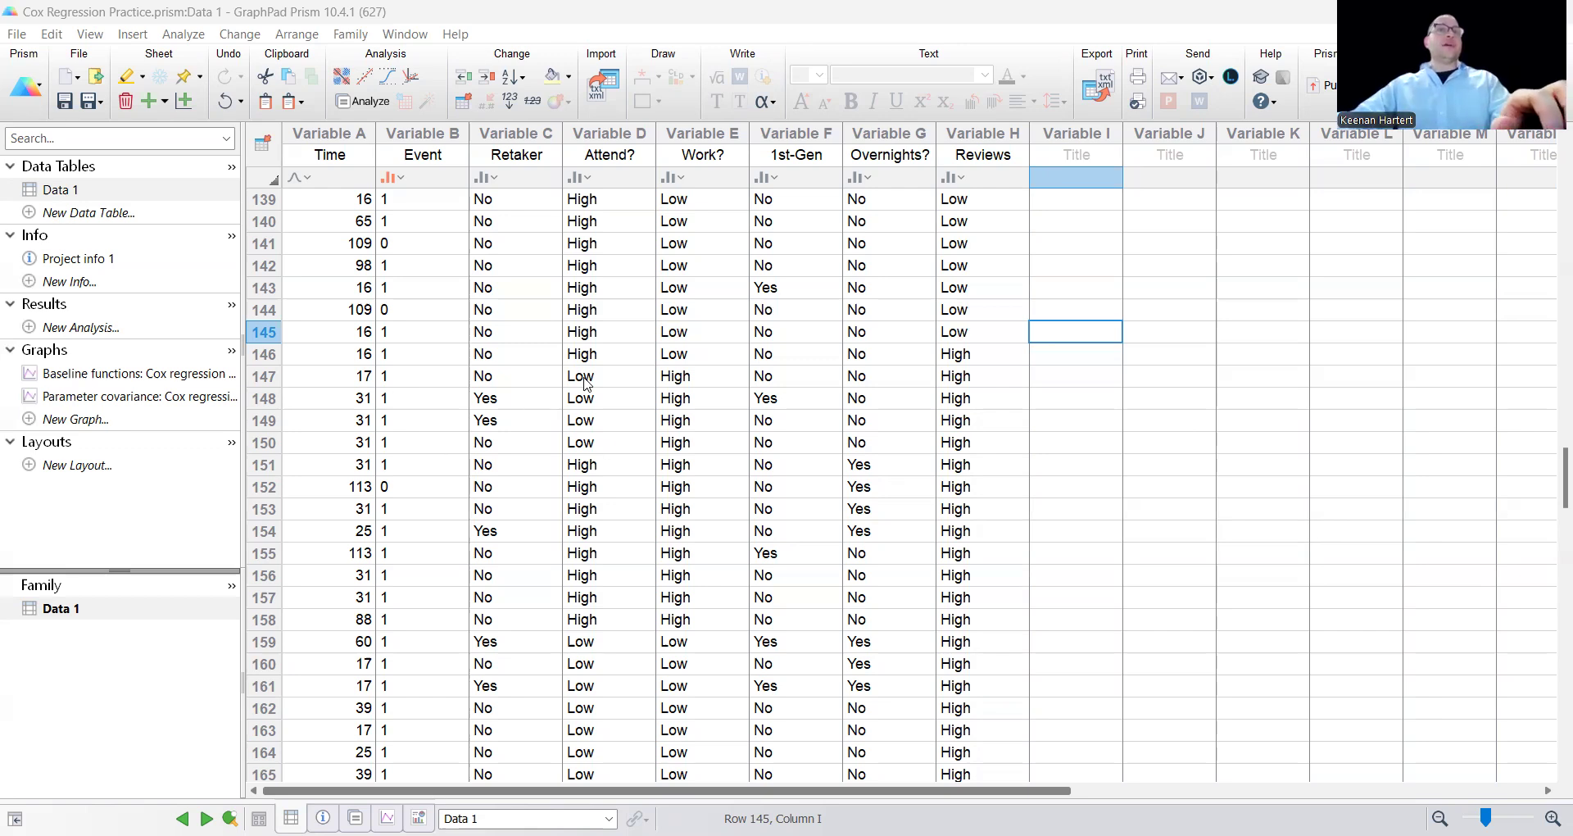
# Examine the Time, Event and first predictor columns from row 1, and check the Event column's variable type.
pyautogui.click(541, 312)
pyautogui.scroll(20, 520, 296)
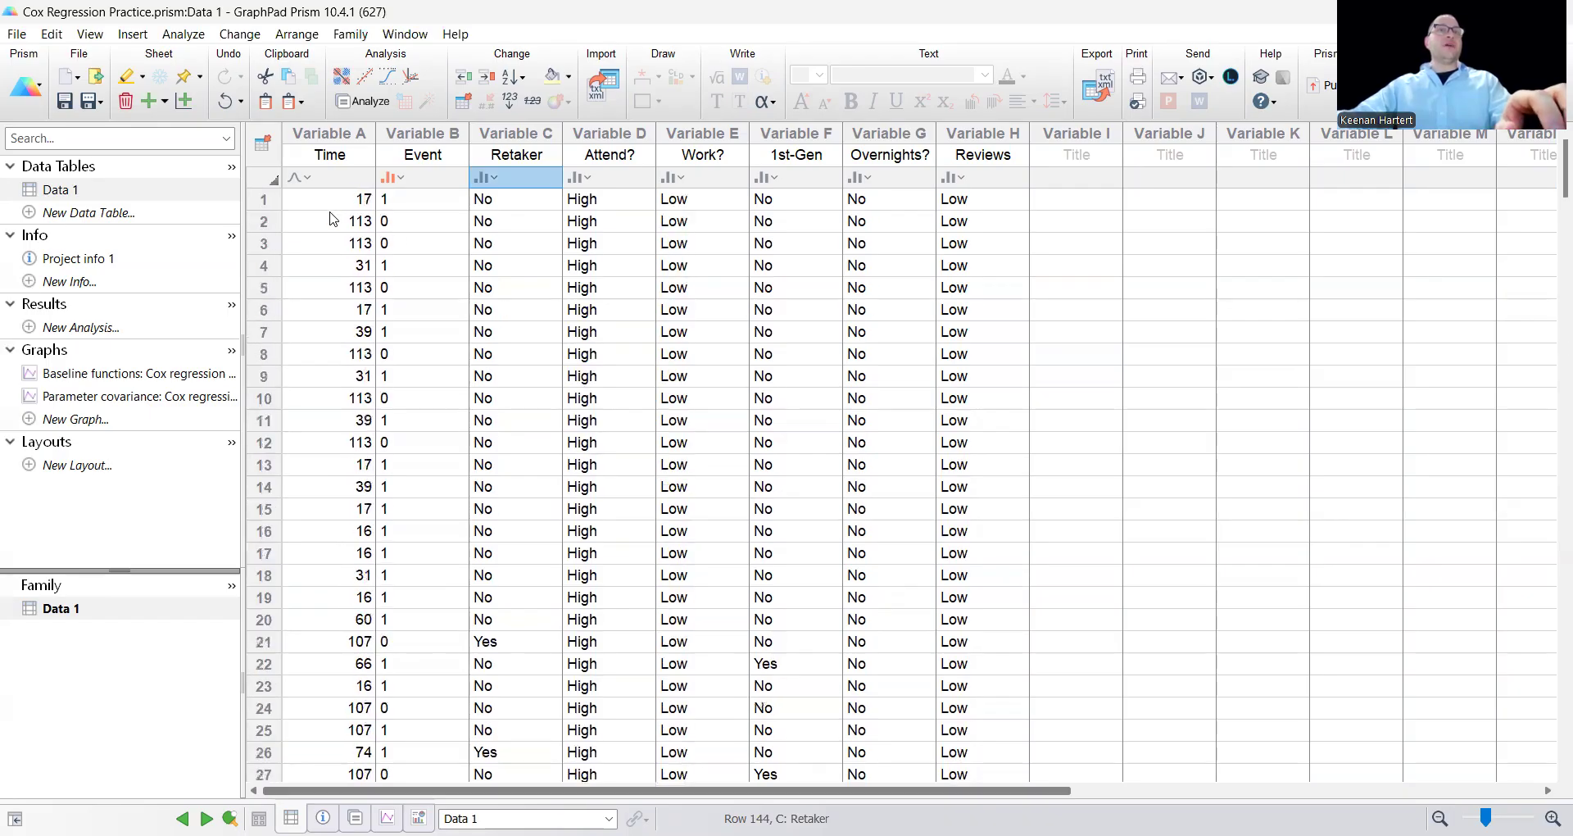
pyautogui.click(336, 202)
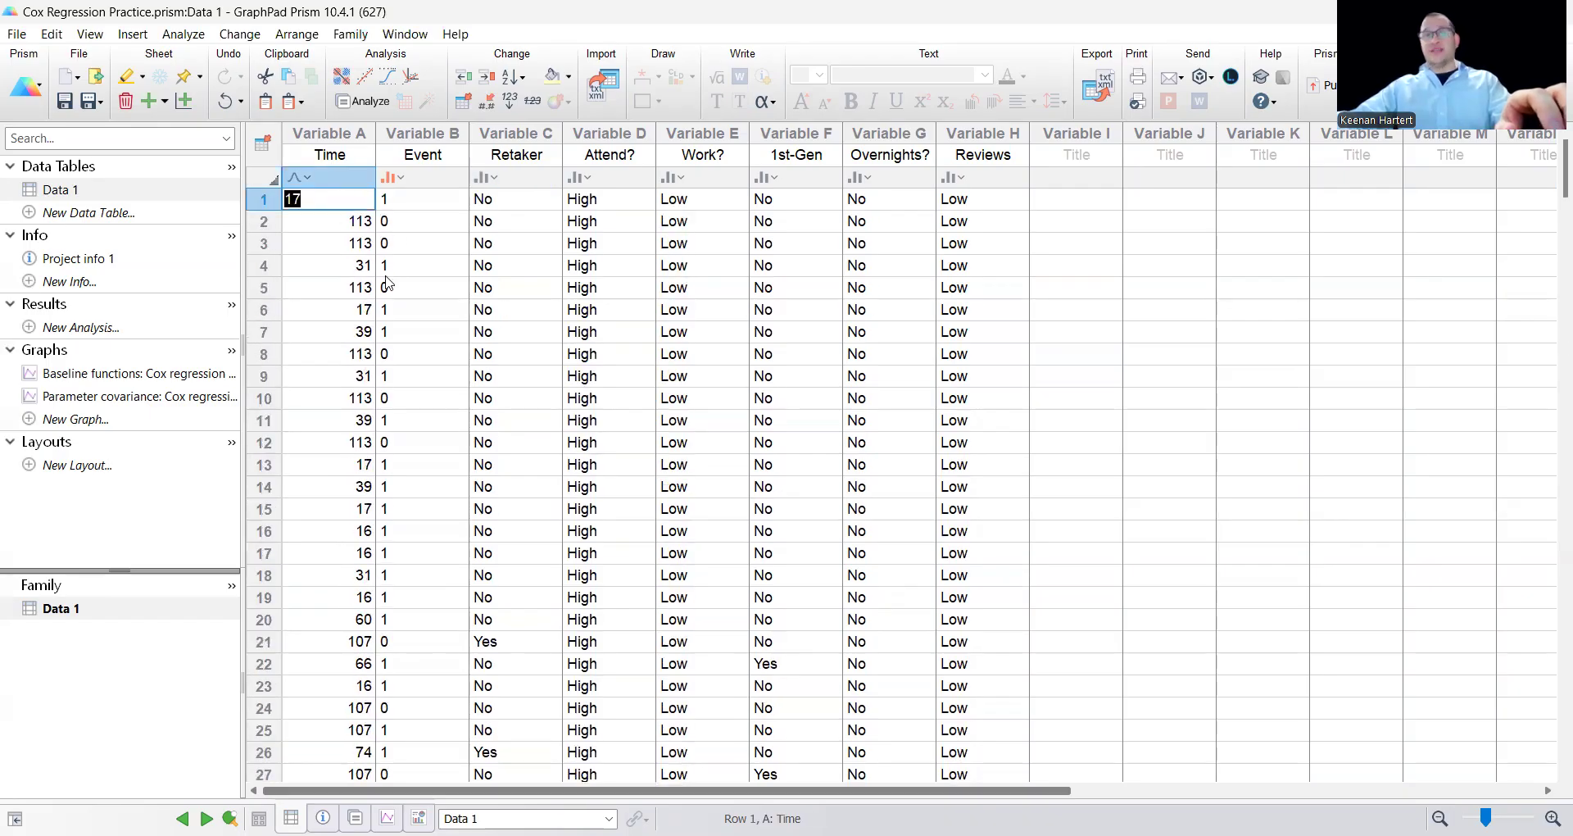
pyautogui.click(408, 267)
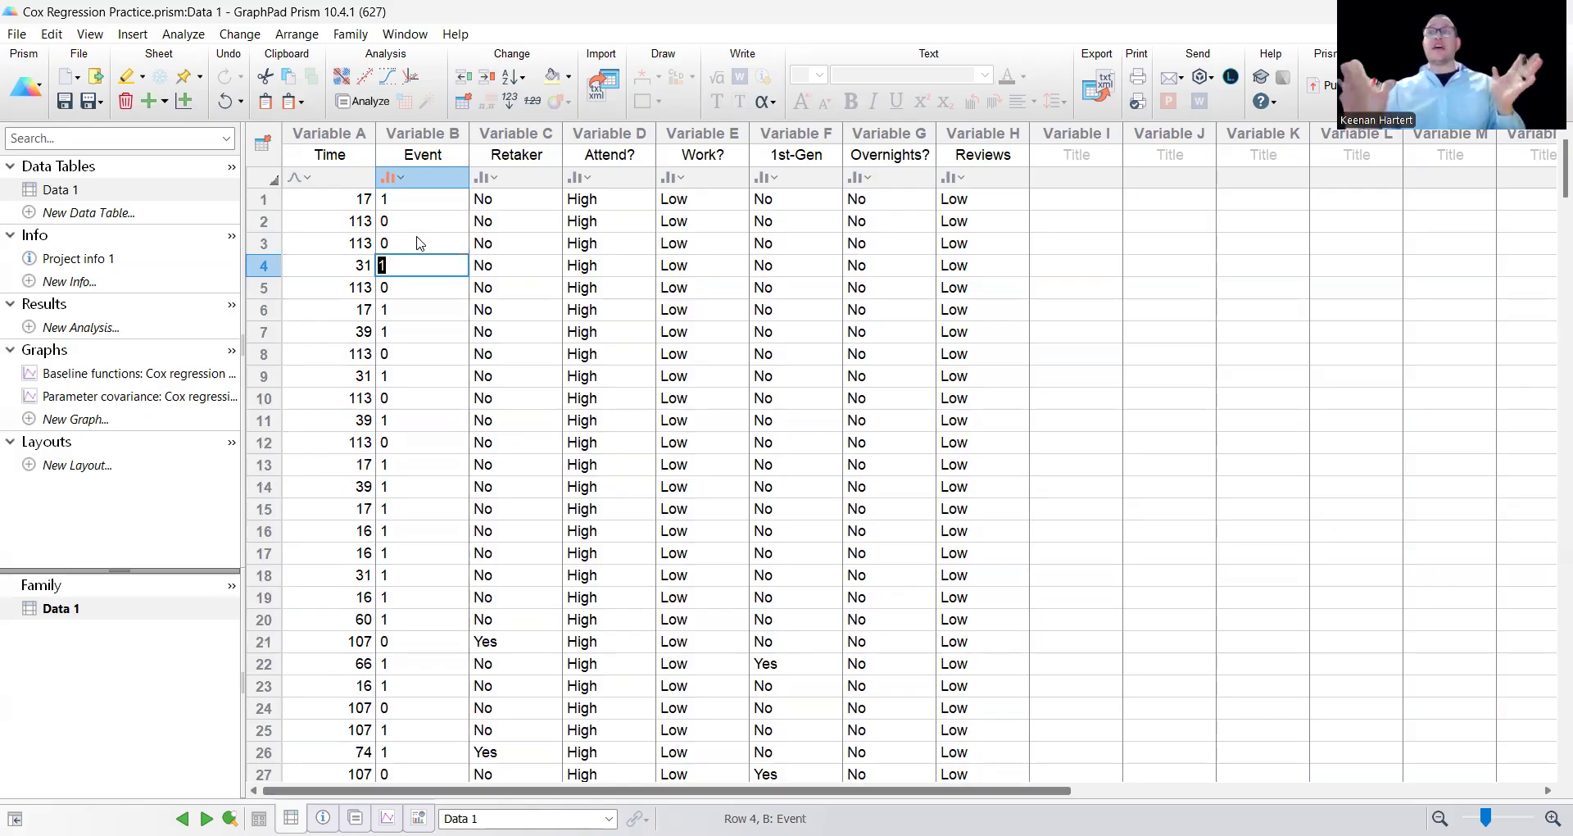
pyautogui.click(501, 287)
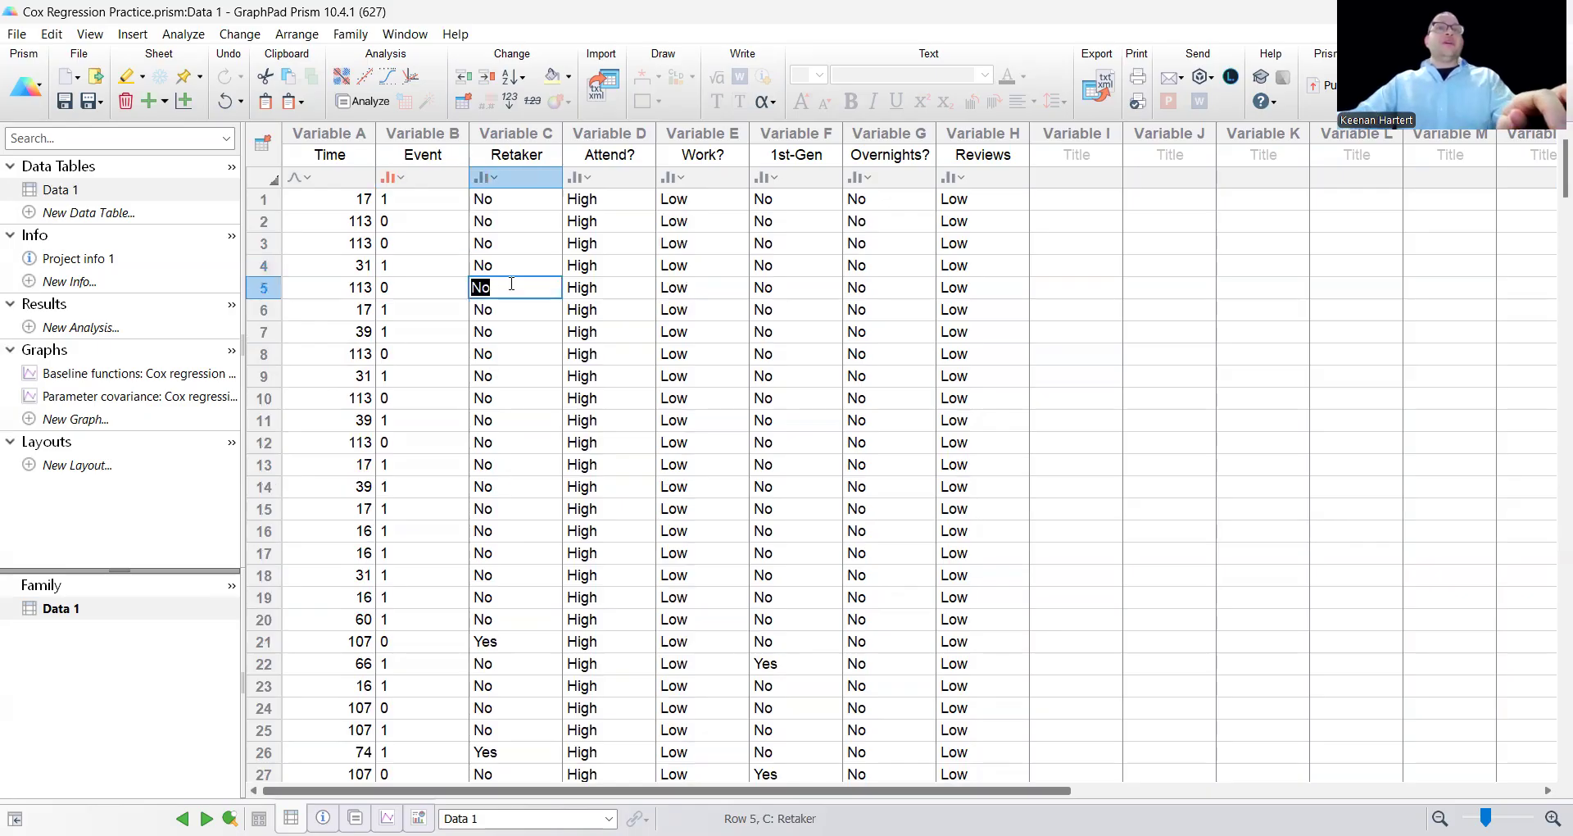
pyautogui.click(666, 286)
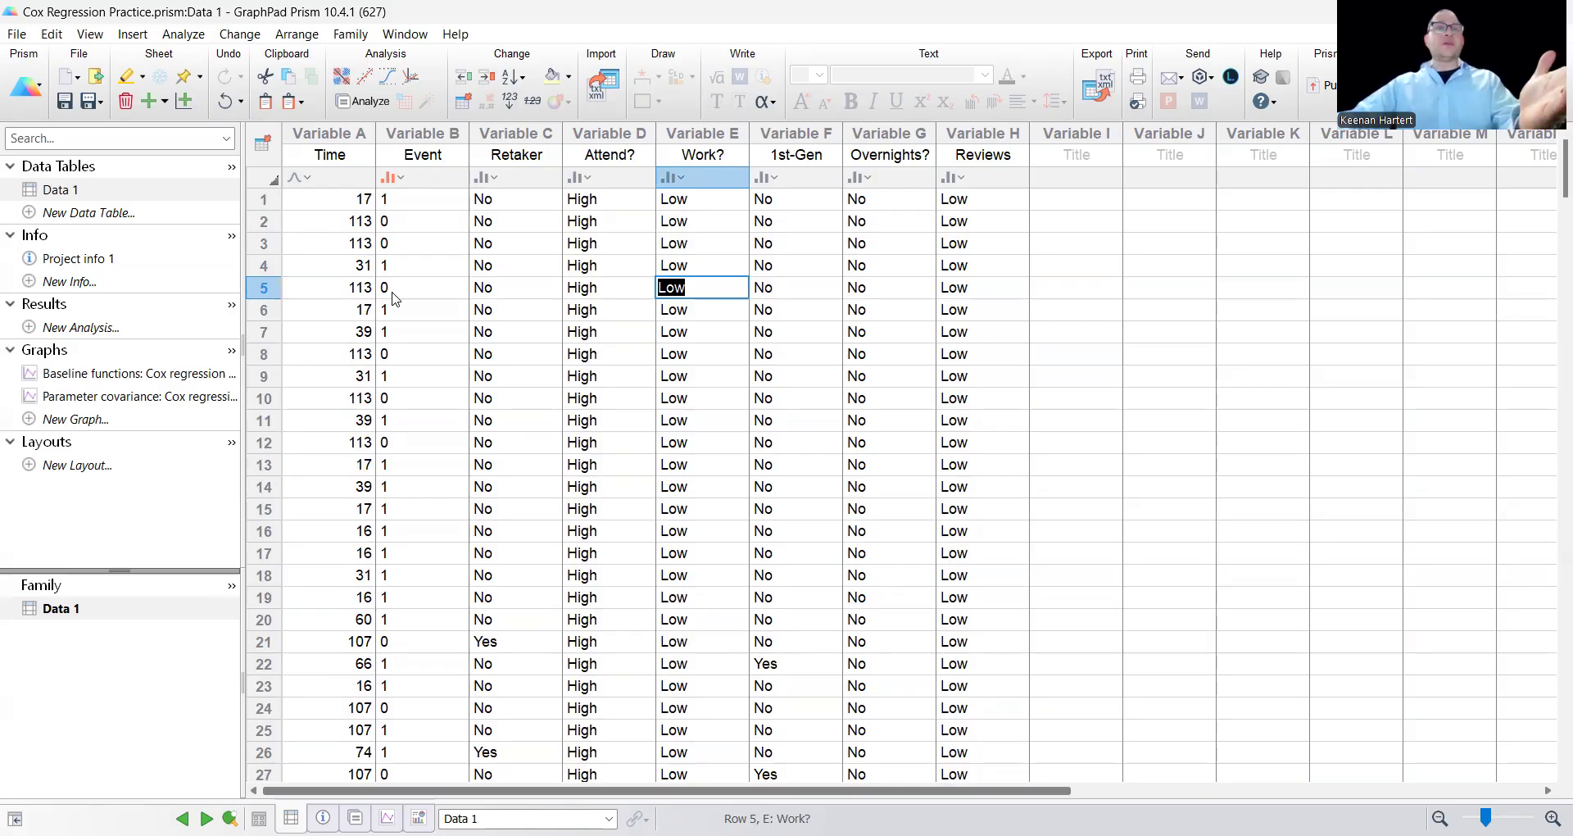
pyautogui.moveTo(341, 177); pyautogui.dragTo(426, 182)
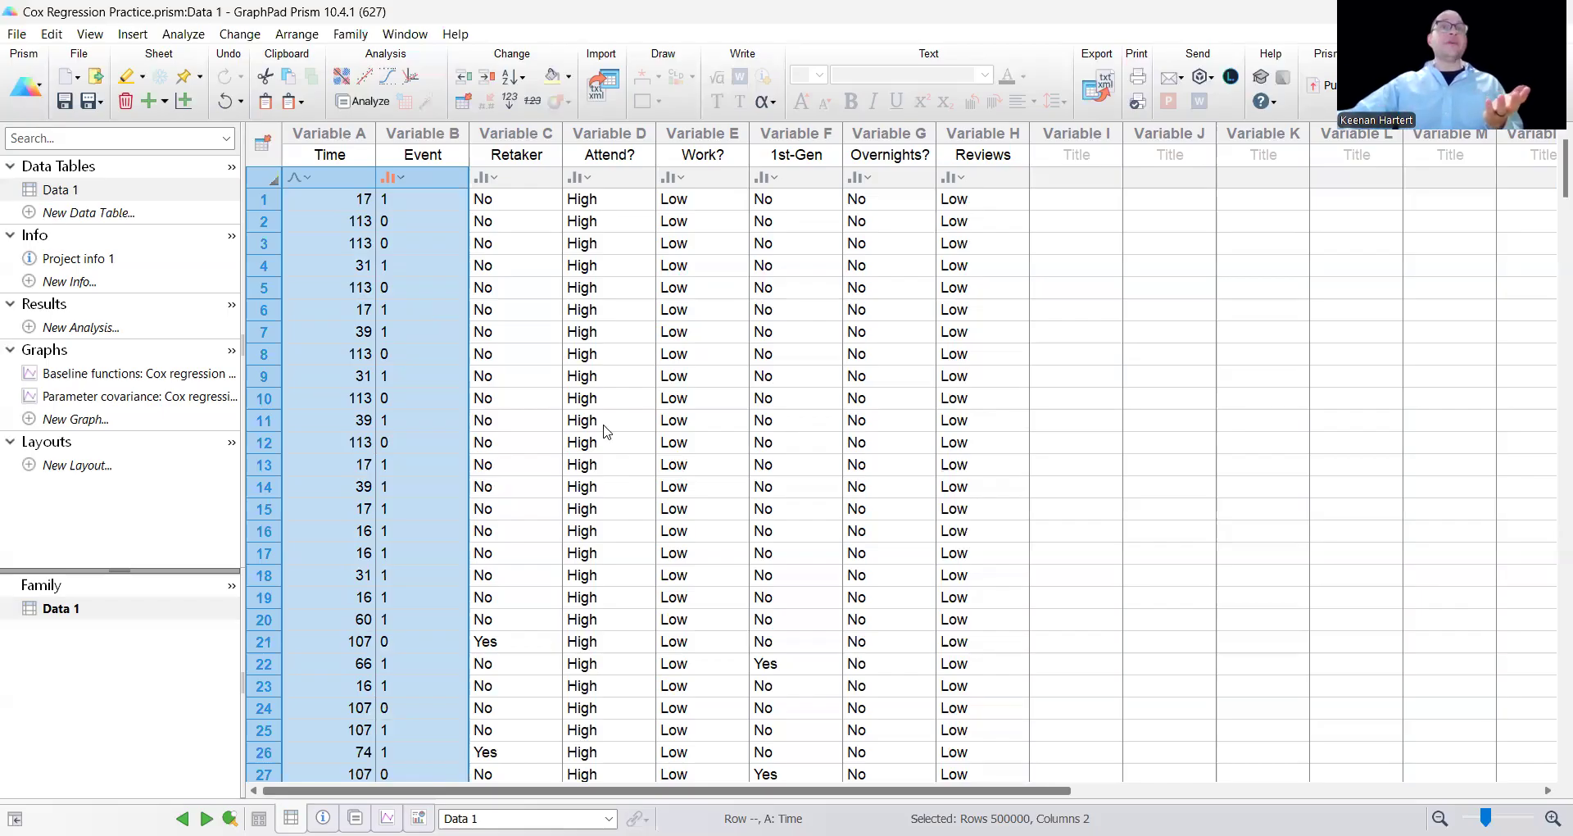
pyautogui.click(554, 353)
pyautogui.click(509, 232)
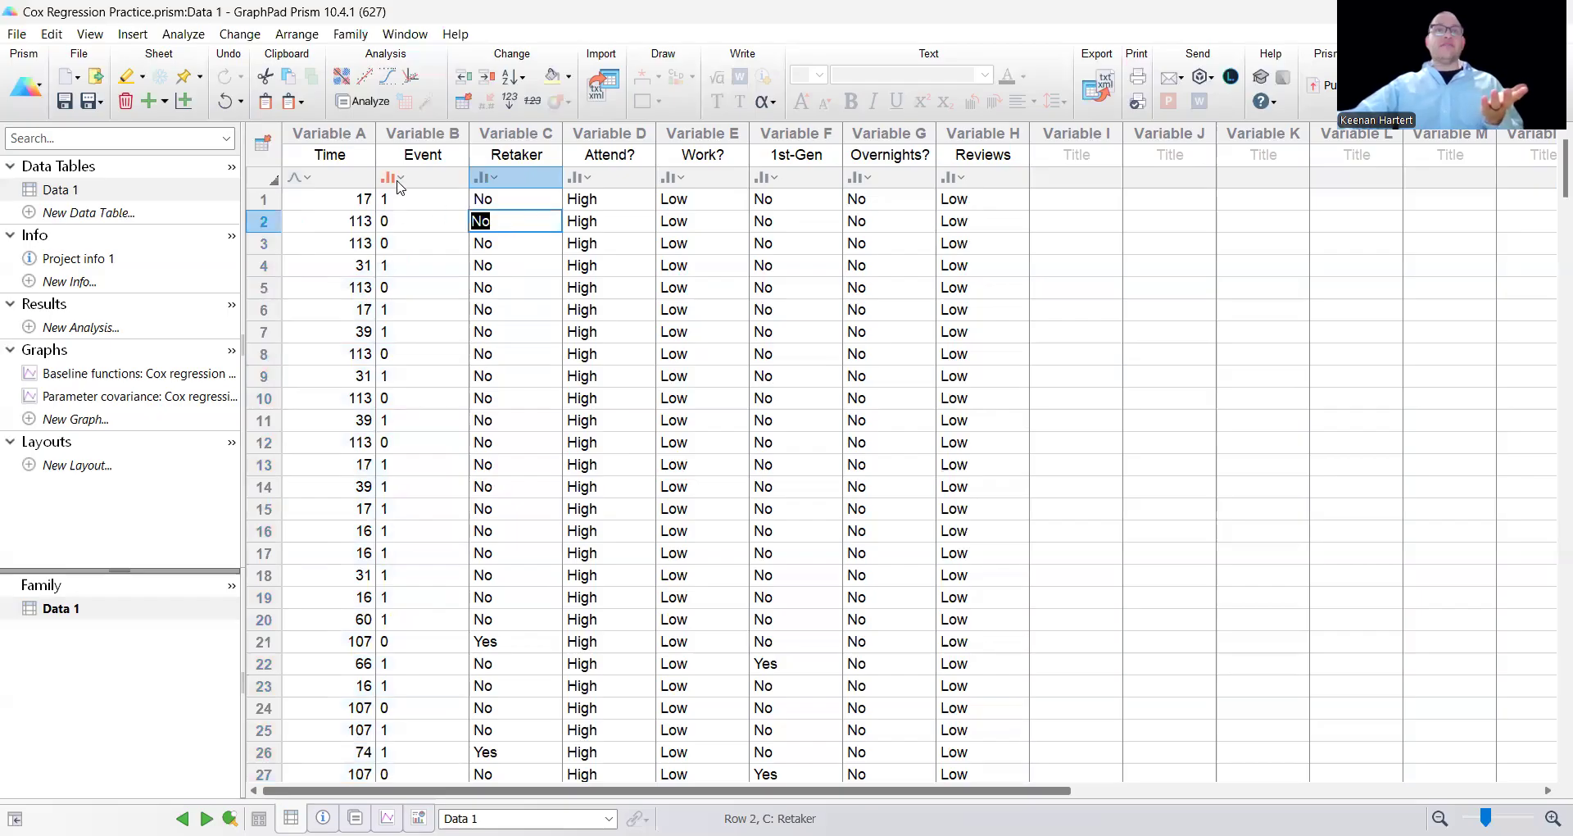
pyautogui.click(395, 178)
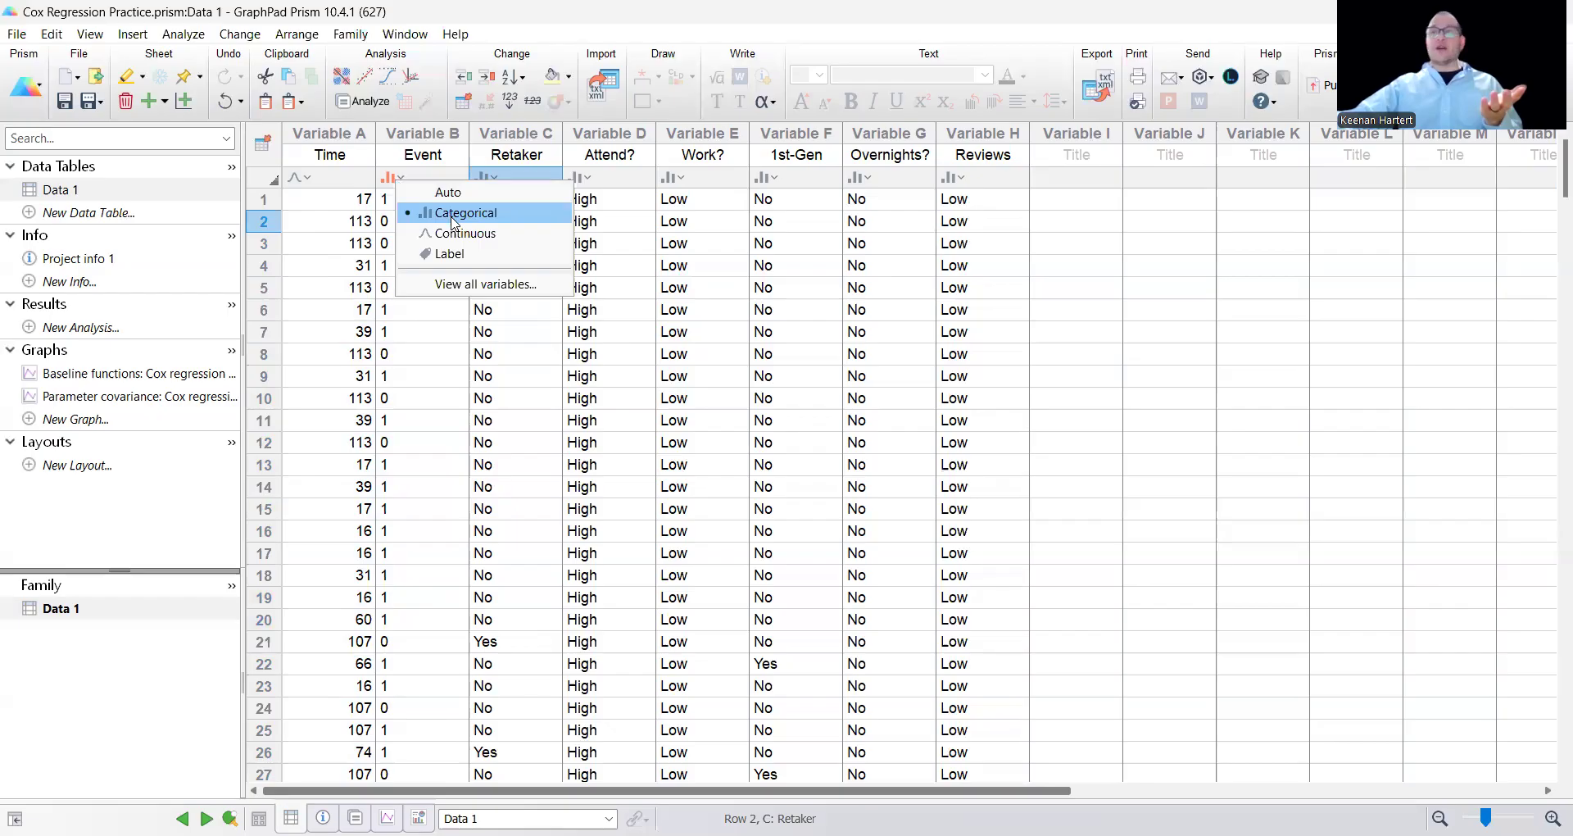
pyautogui.click(1120, 290)
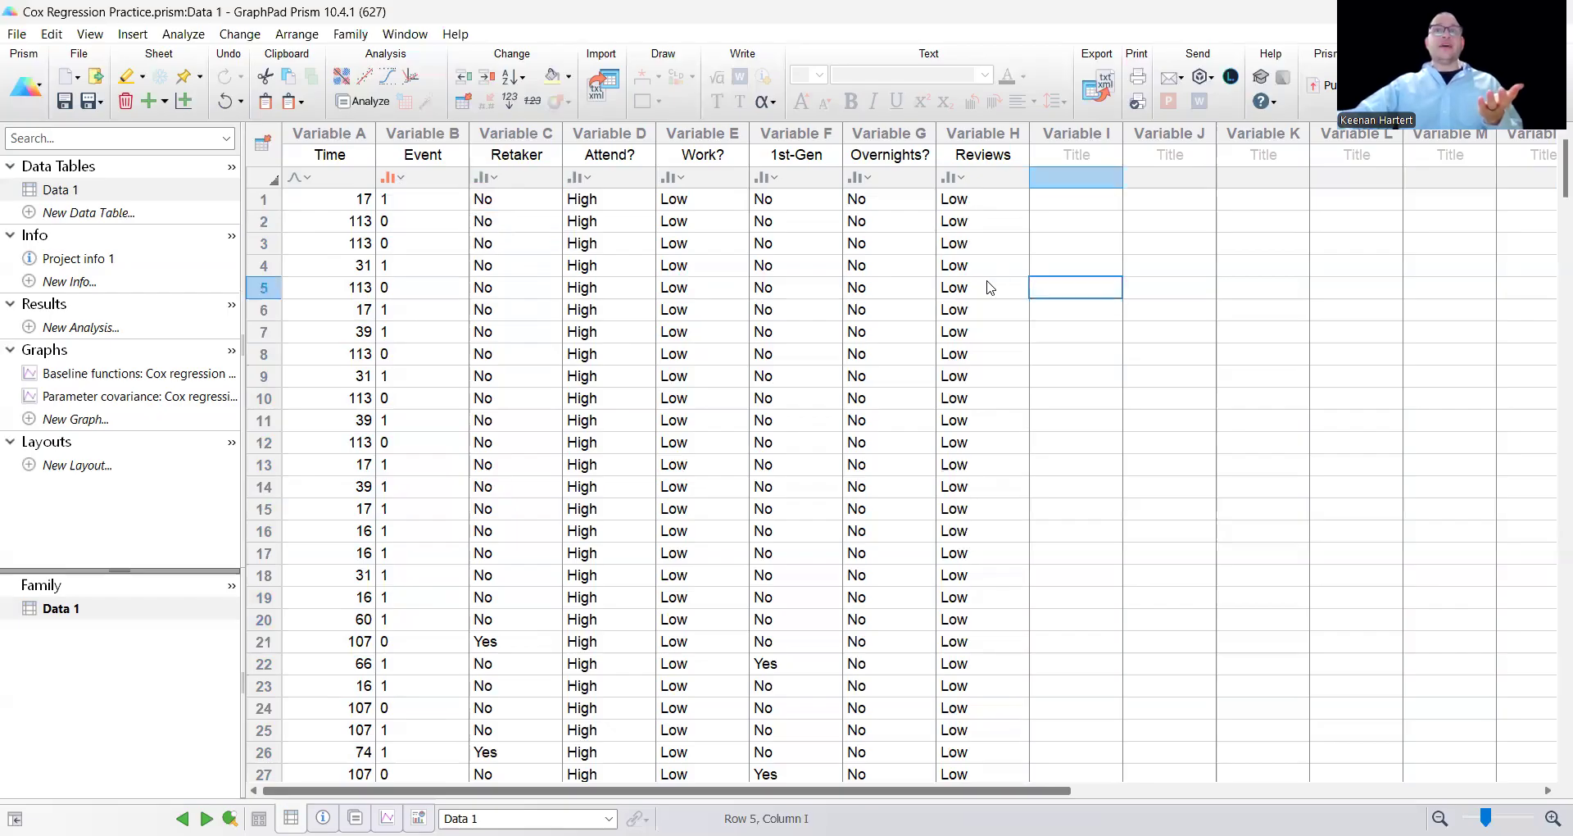
# Examine the six predictor columns and their titles, from Retaker through Reviews.
pyautogui.moveTo(504, 139); pyautogui.dragTo(1002, 136)
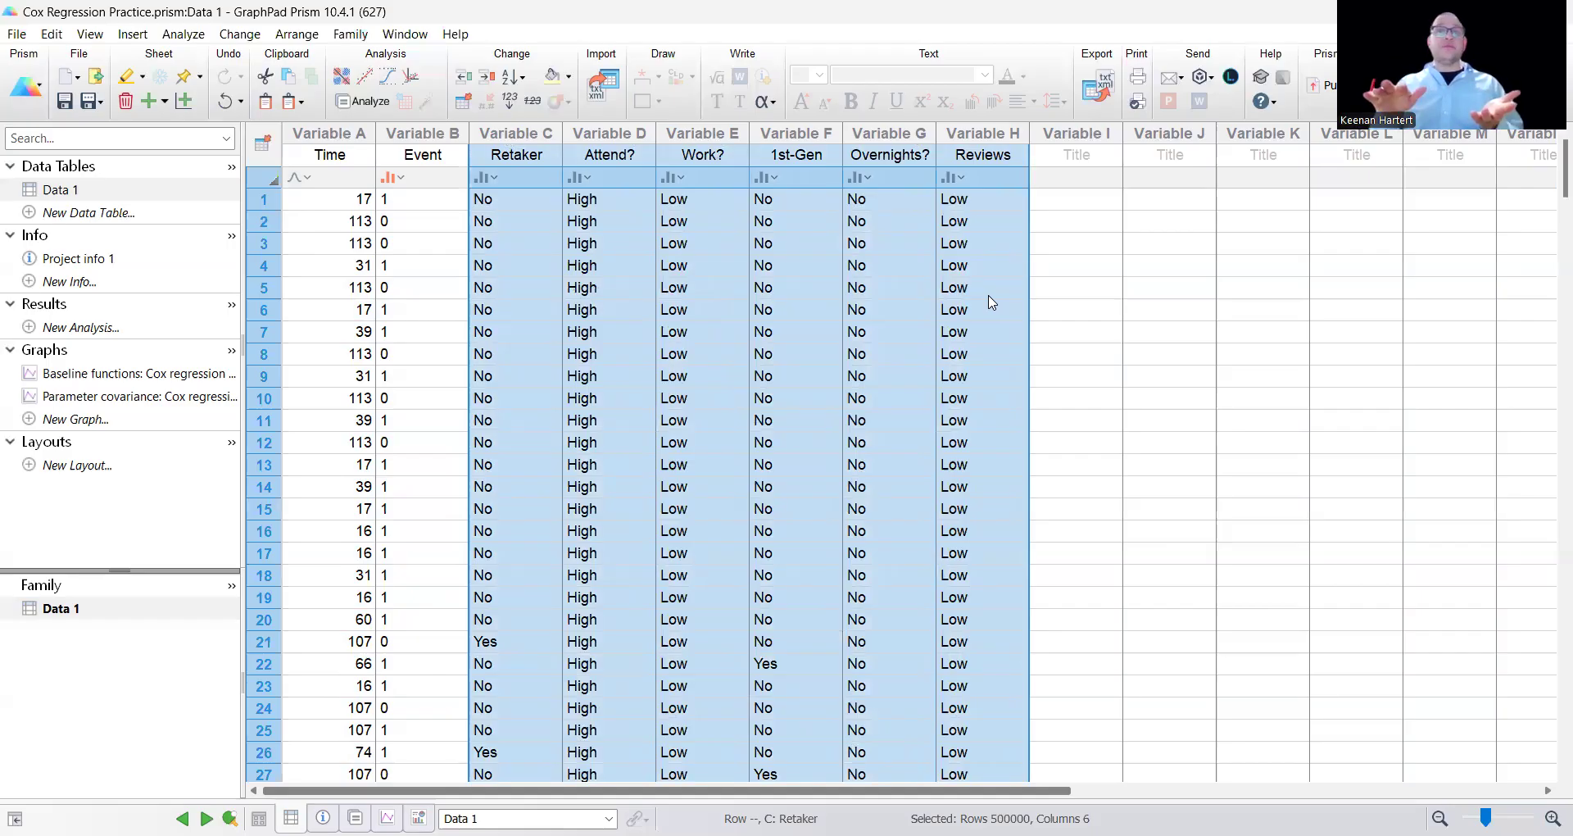
pyautogui.doubleClick(531, 154)
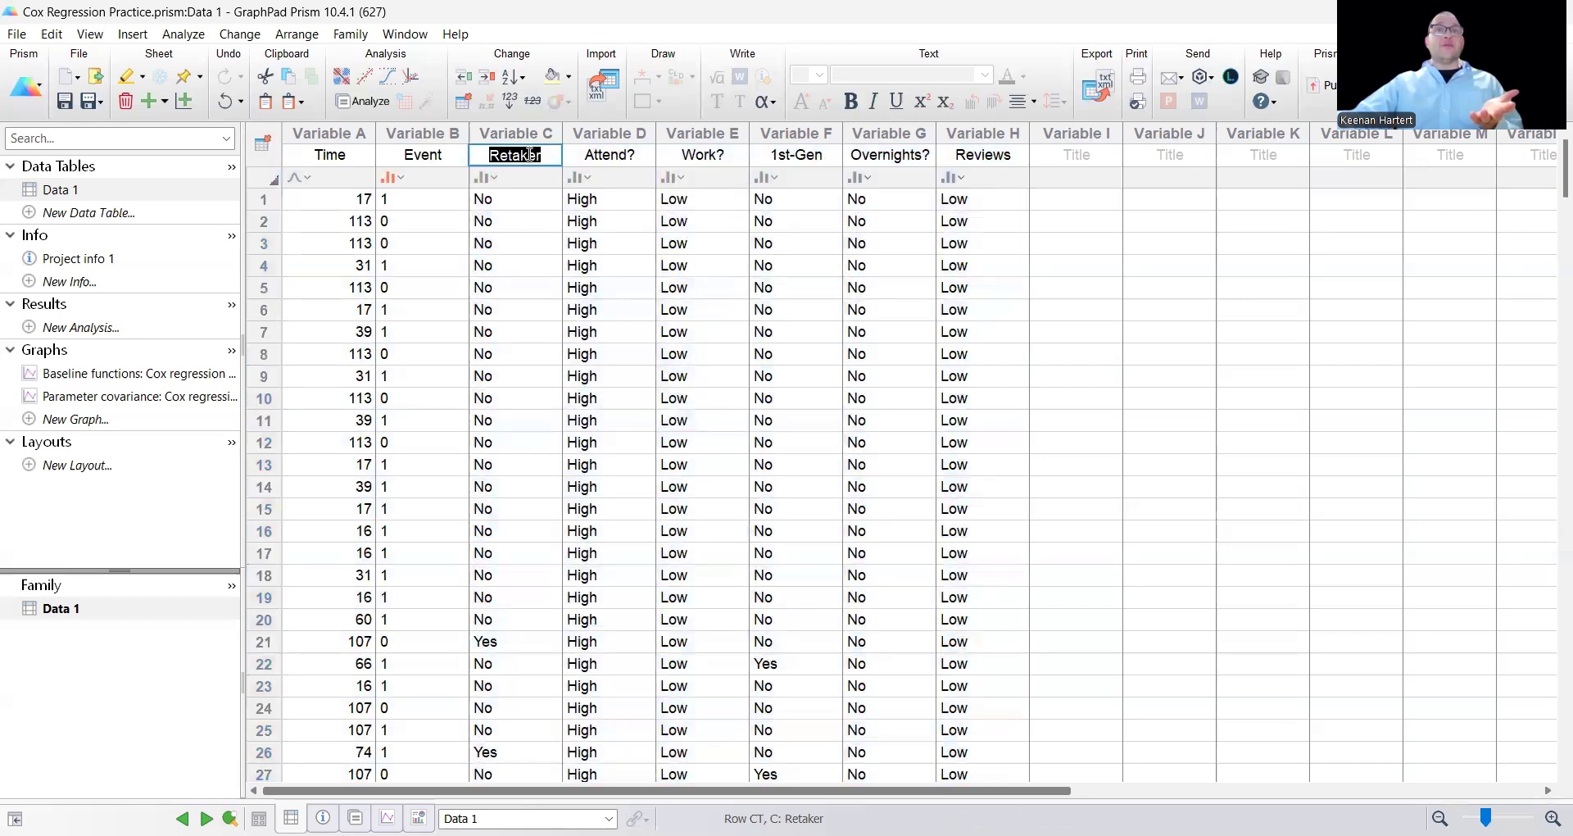
pyautogui.doubleClick(631, 154)
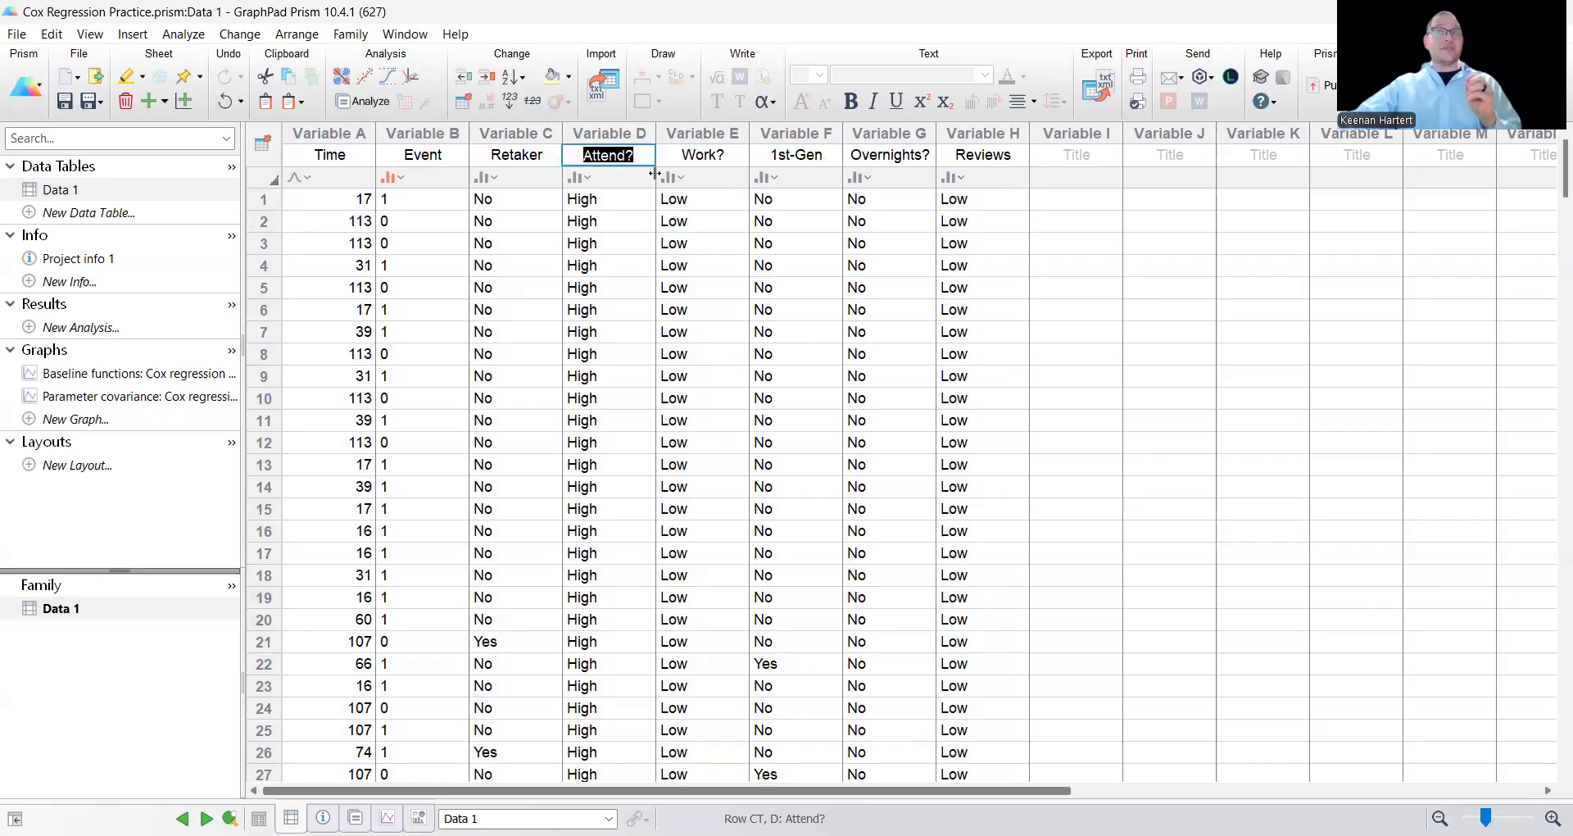
pyautogui.doubleClick(730, 152)
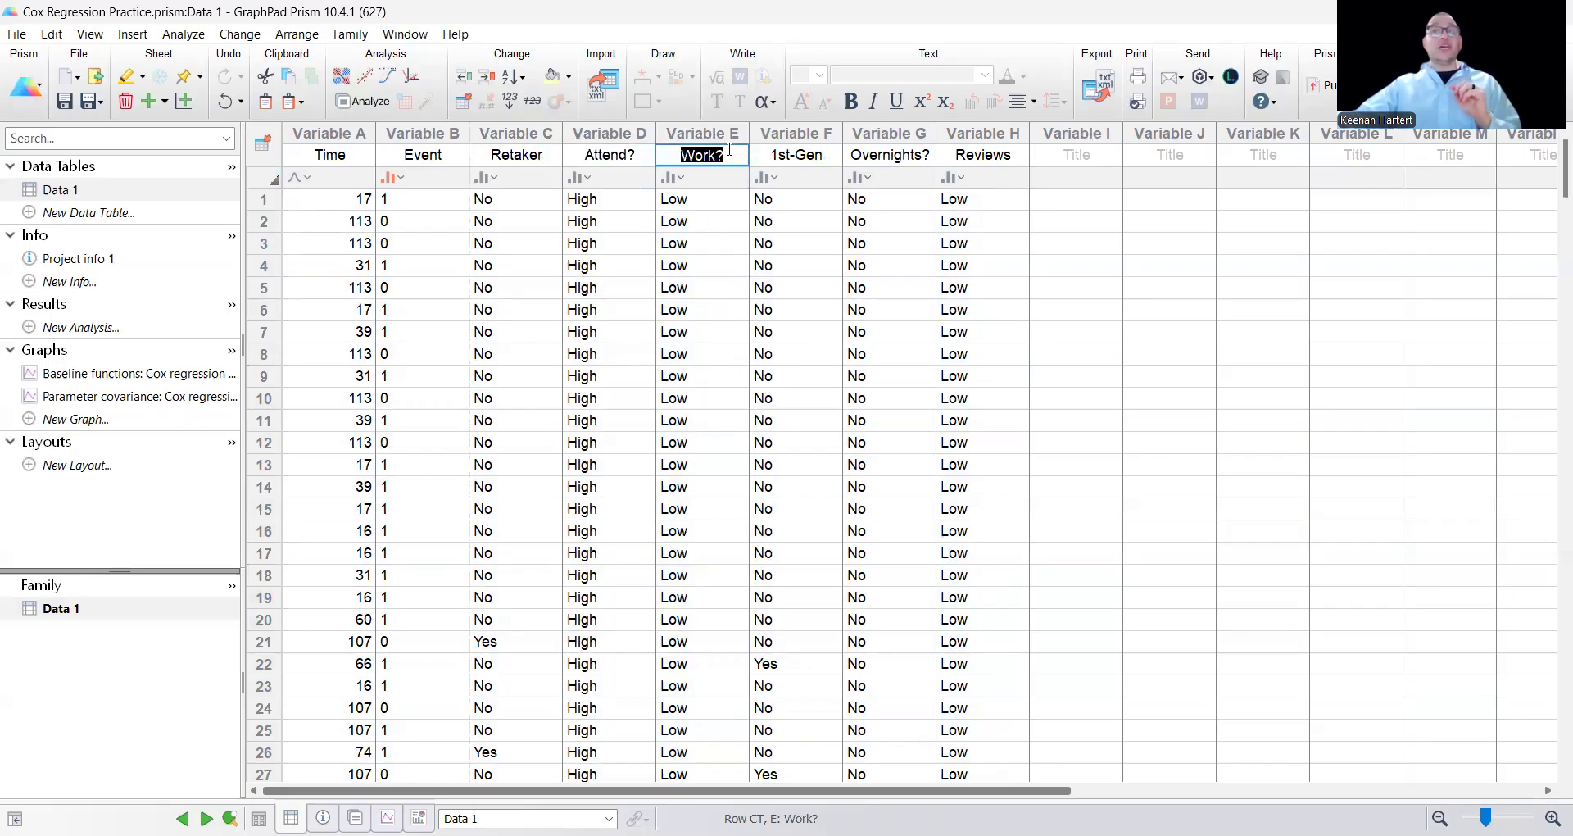
pyautogui.doubleClick(829, 155)
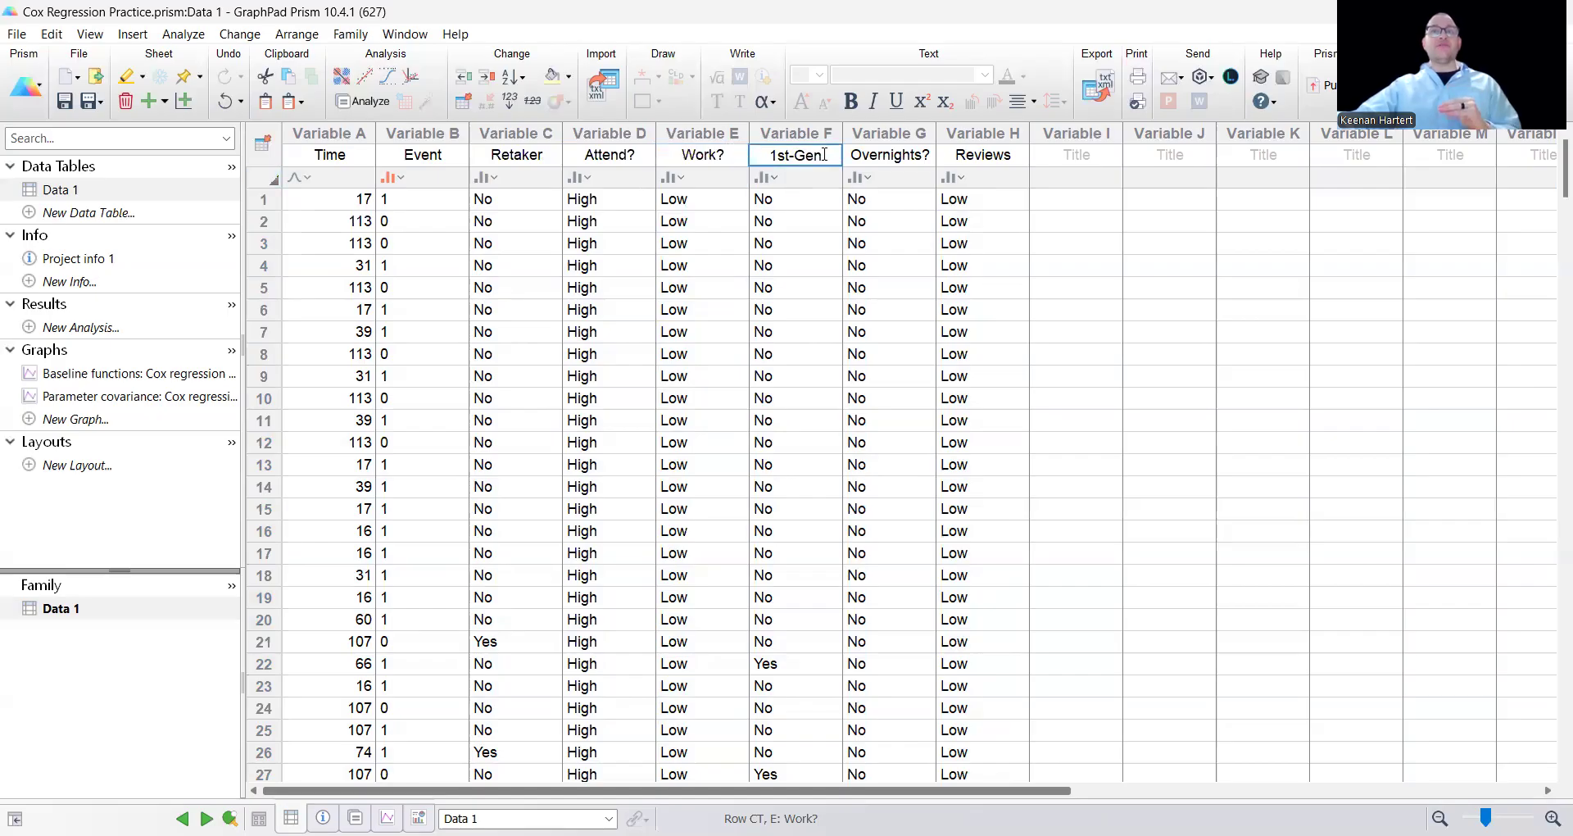
pyautogui.doubleClick(917, 158)
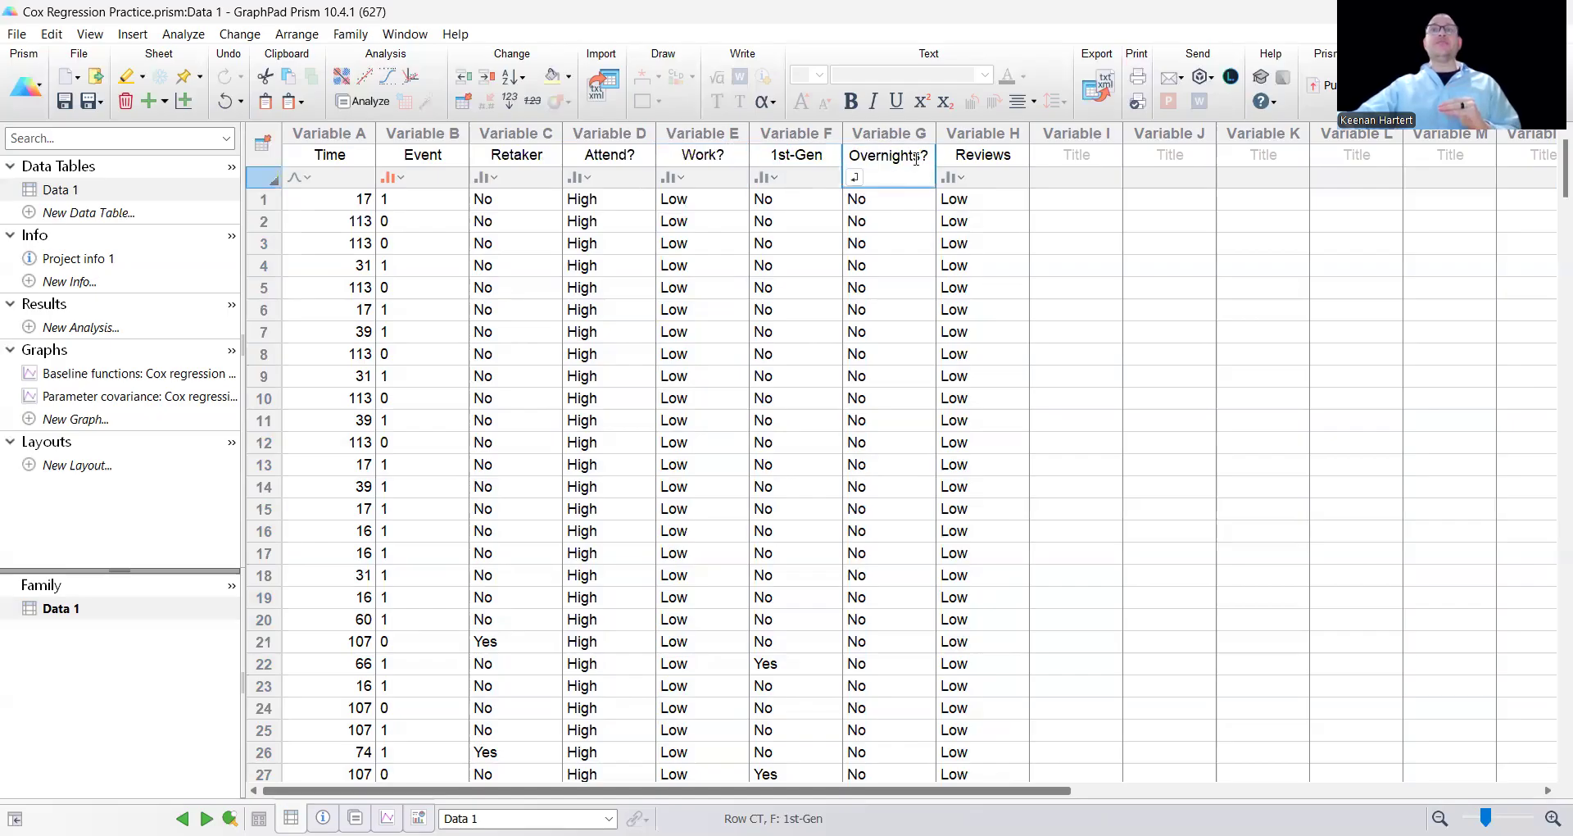
pyautogui.doubleClick(999, 153)
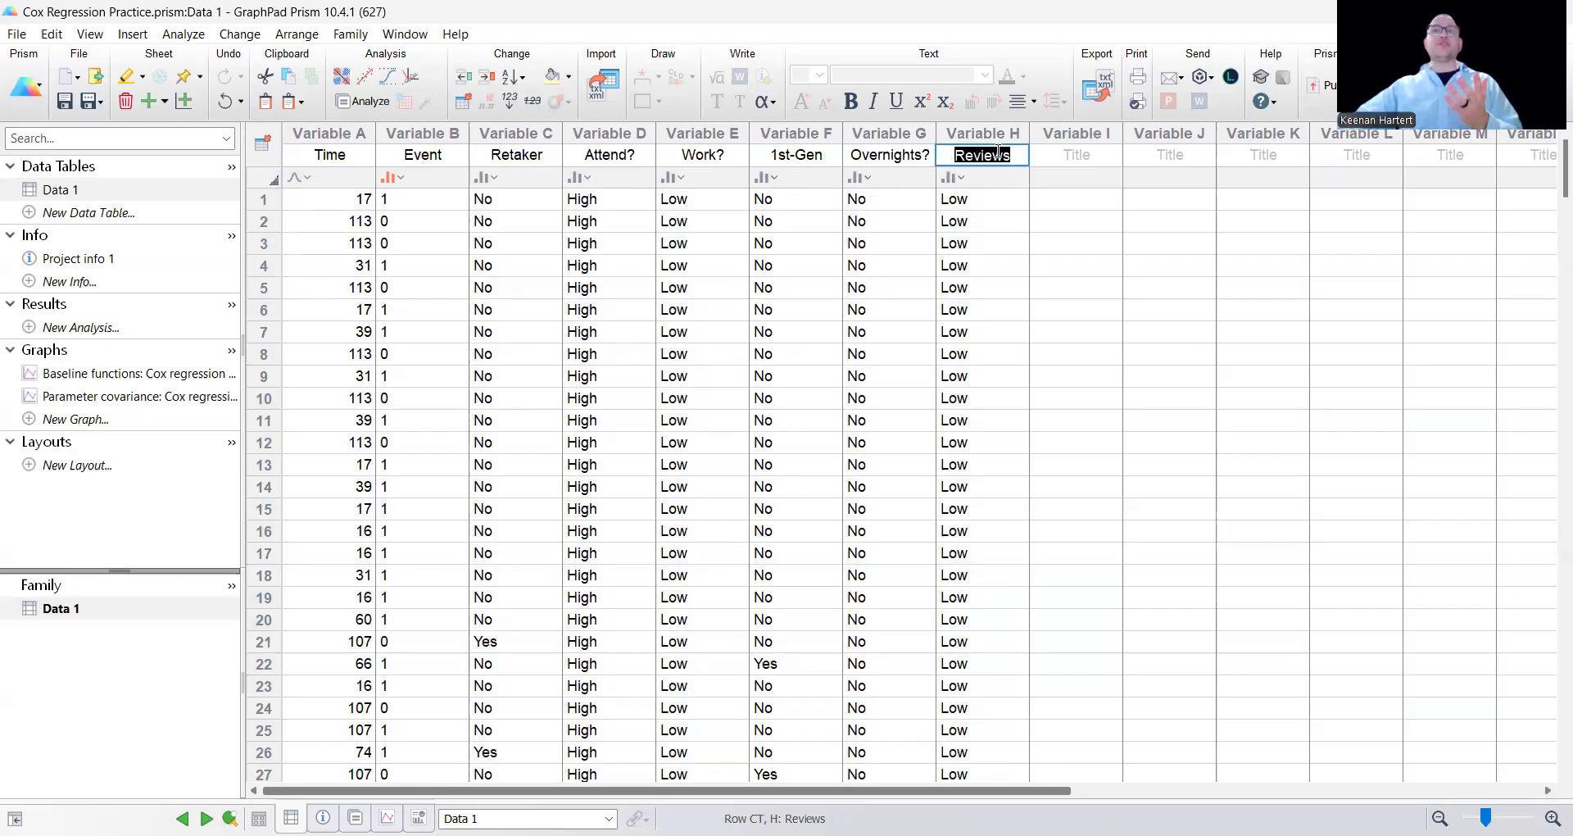
pyautogui.click(995, 336)
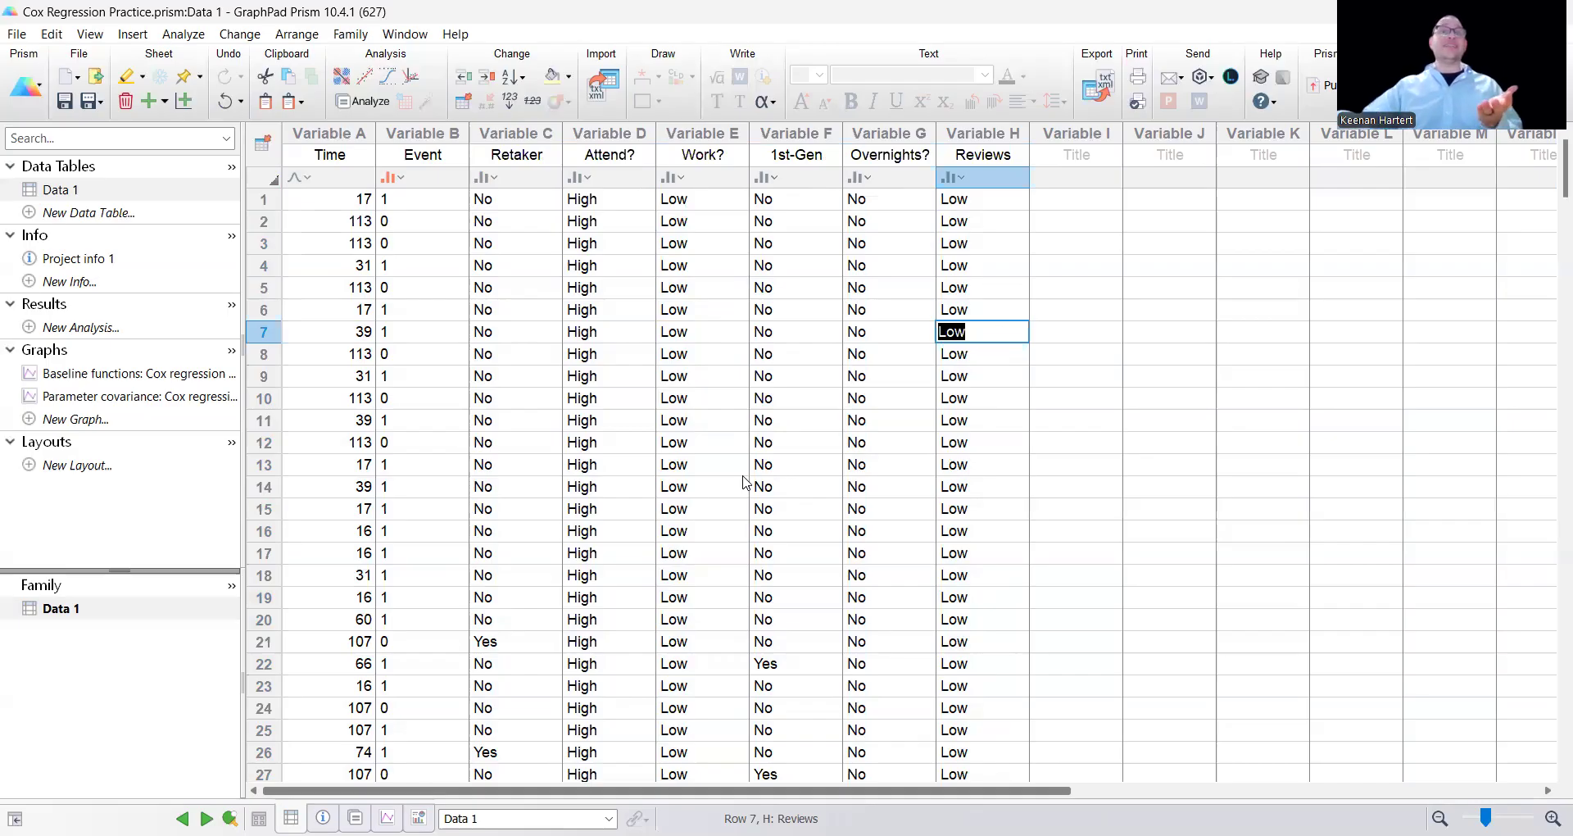
# Start a Cox proportional hazards regression on all variables of Data 1, from Time through Reviews.
pyautogui.moveTo(329, 134); pyautogui.dragTo(397, 144)
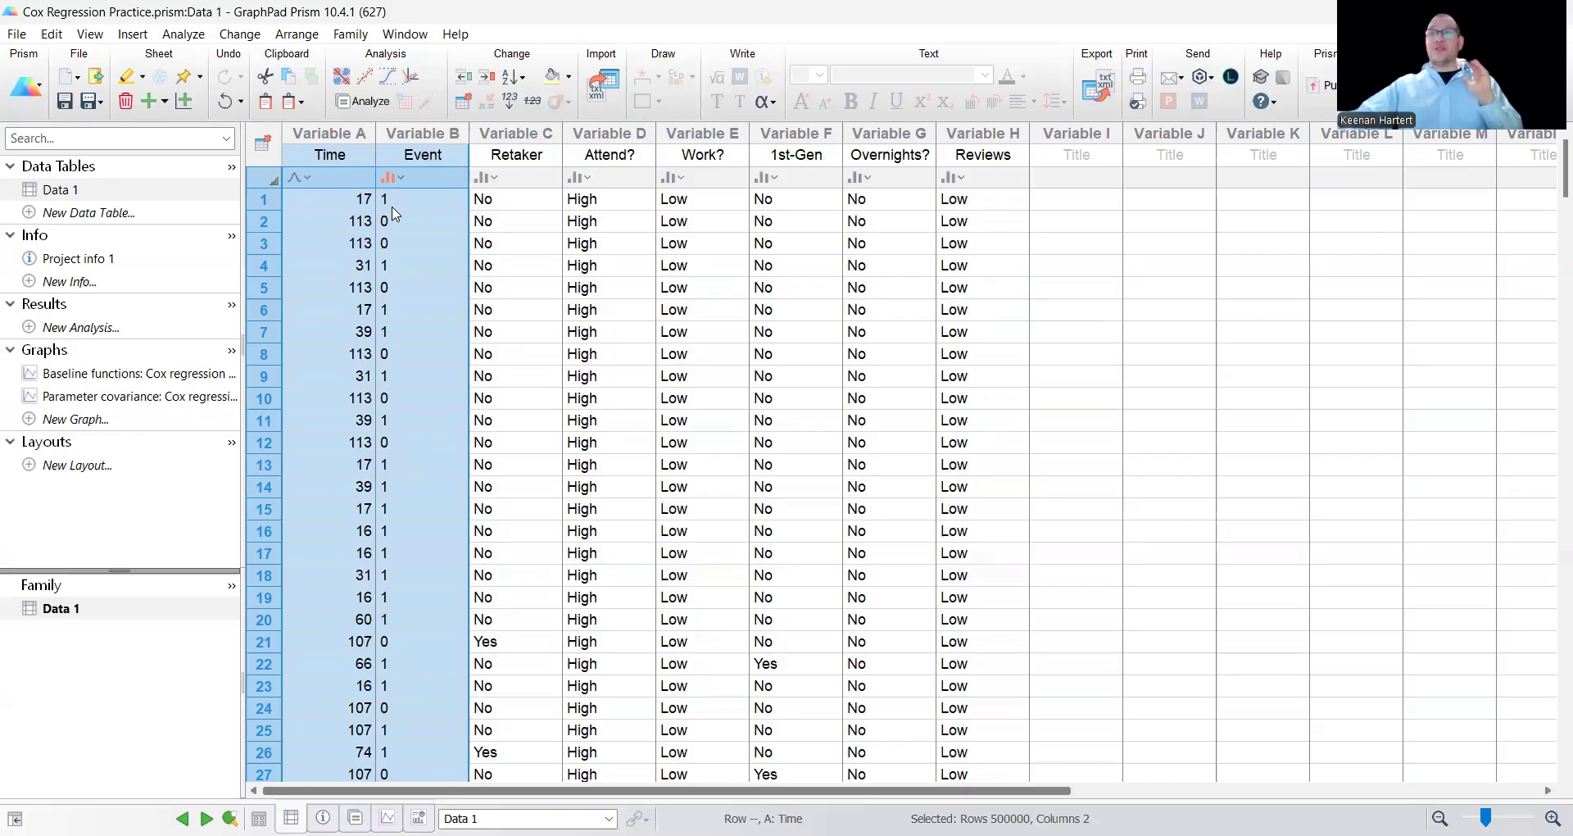
pyautogui.click(618, 350)
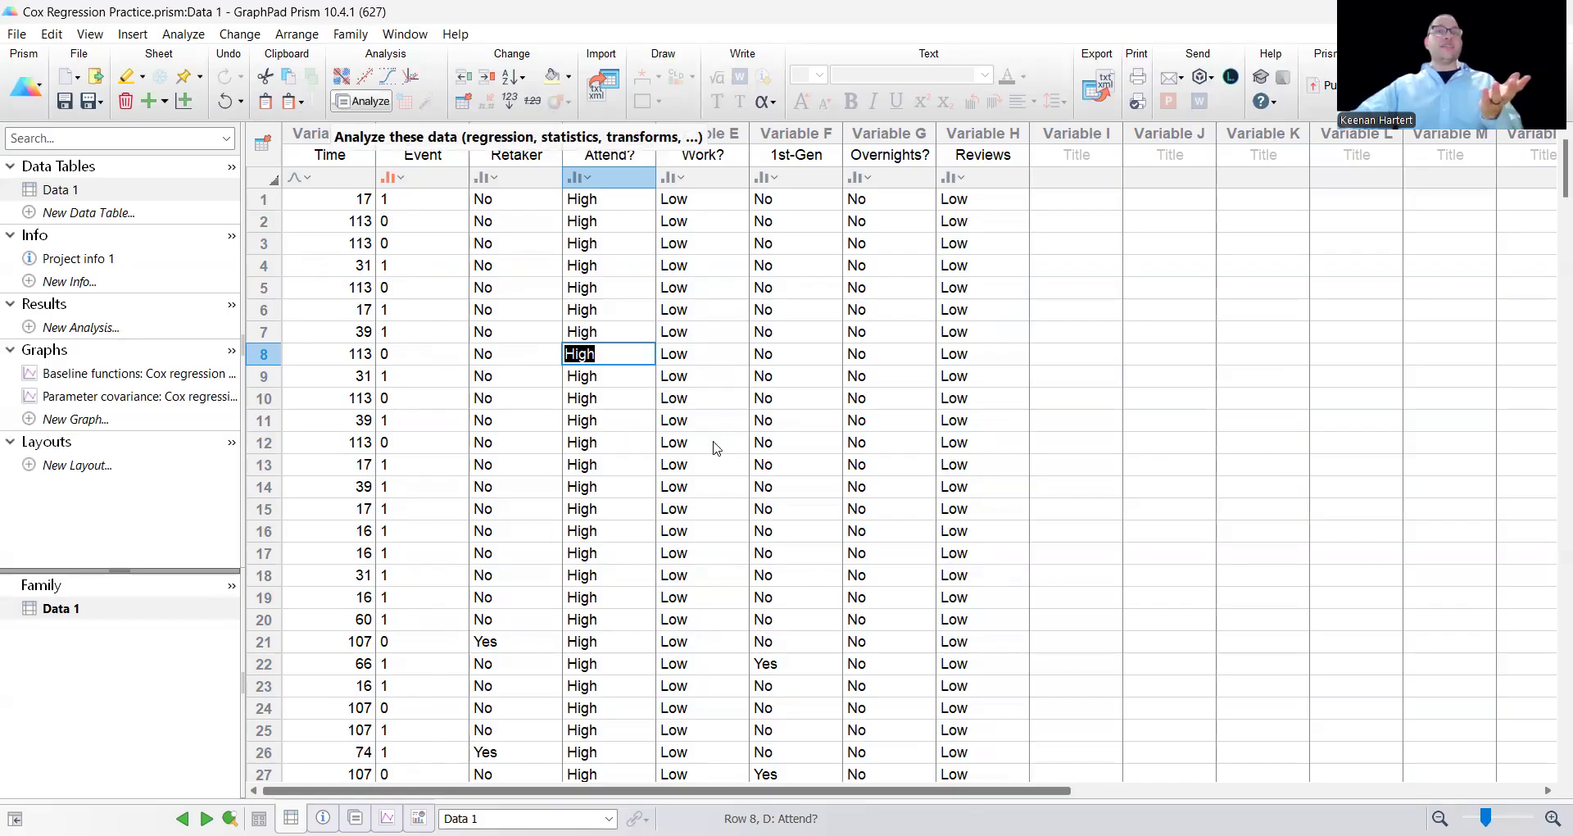
pyautogui.click(690, 501)
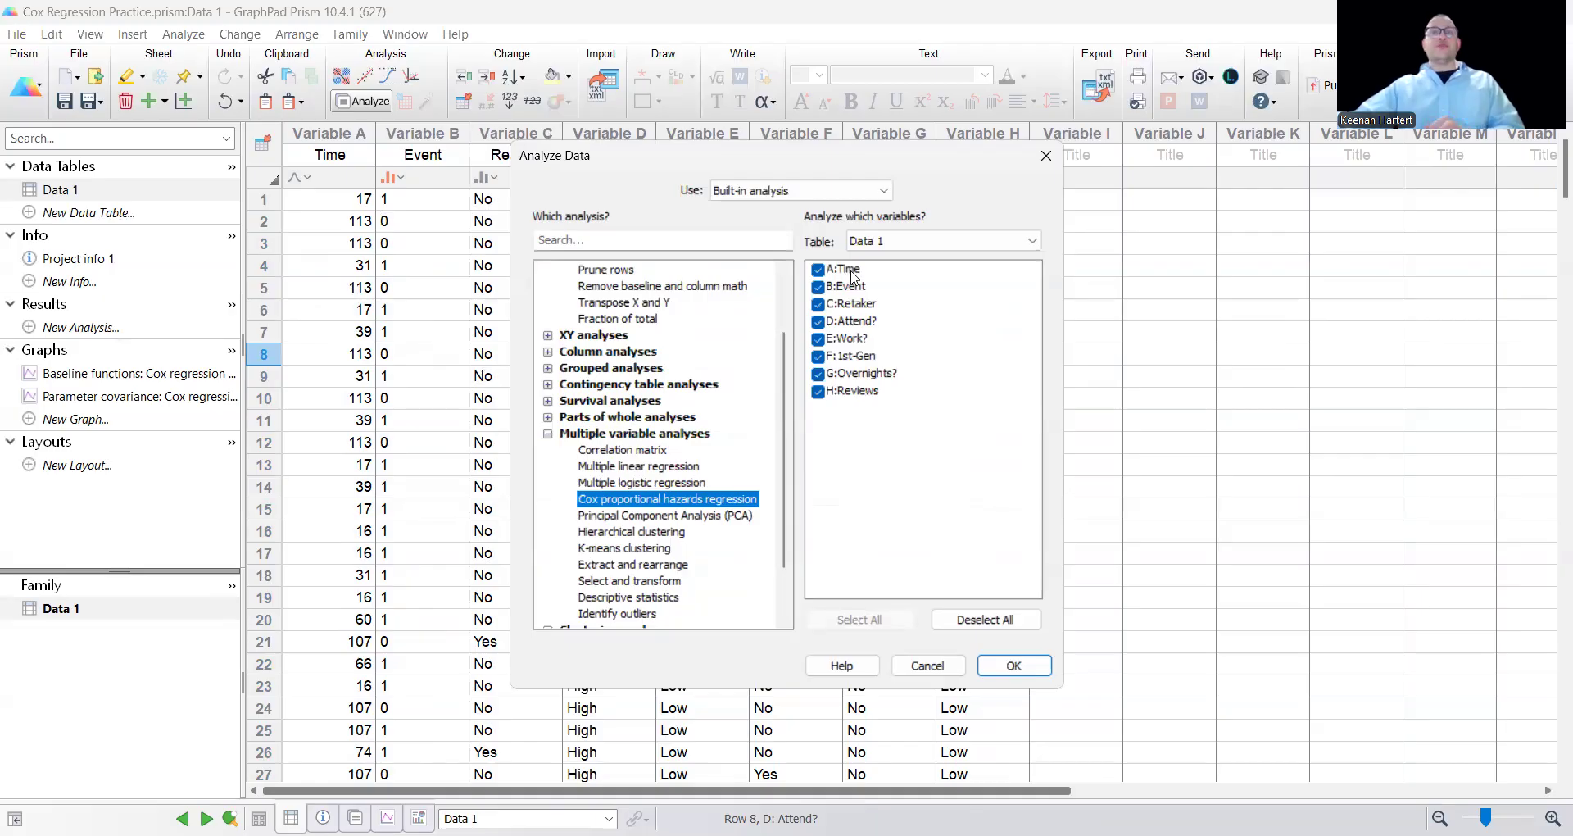
pyautogui.click(1012, 662)
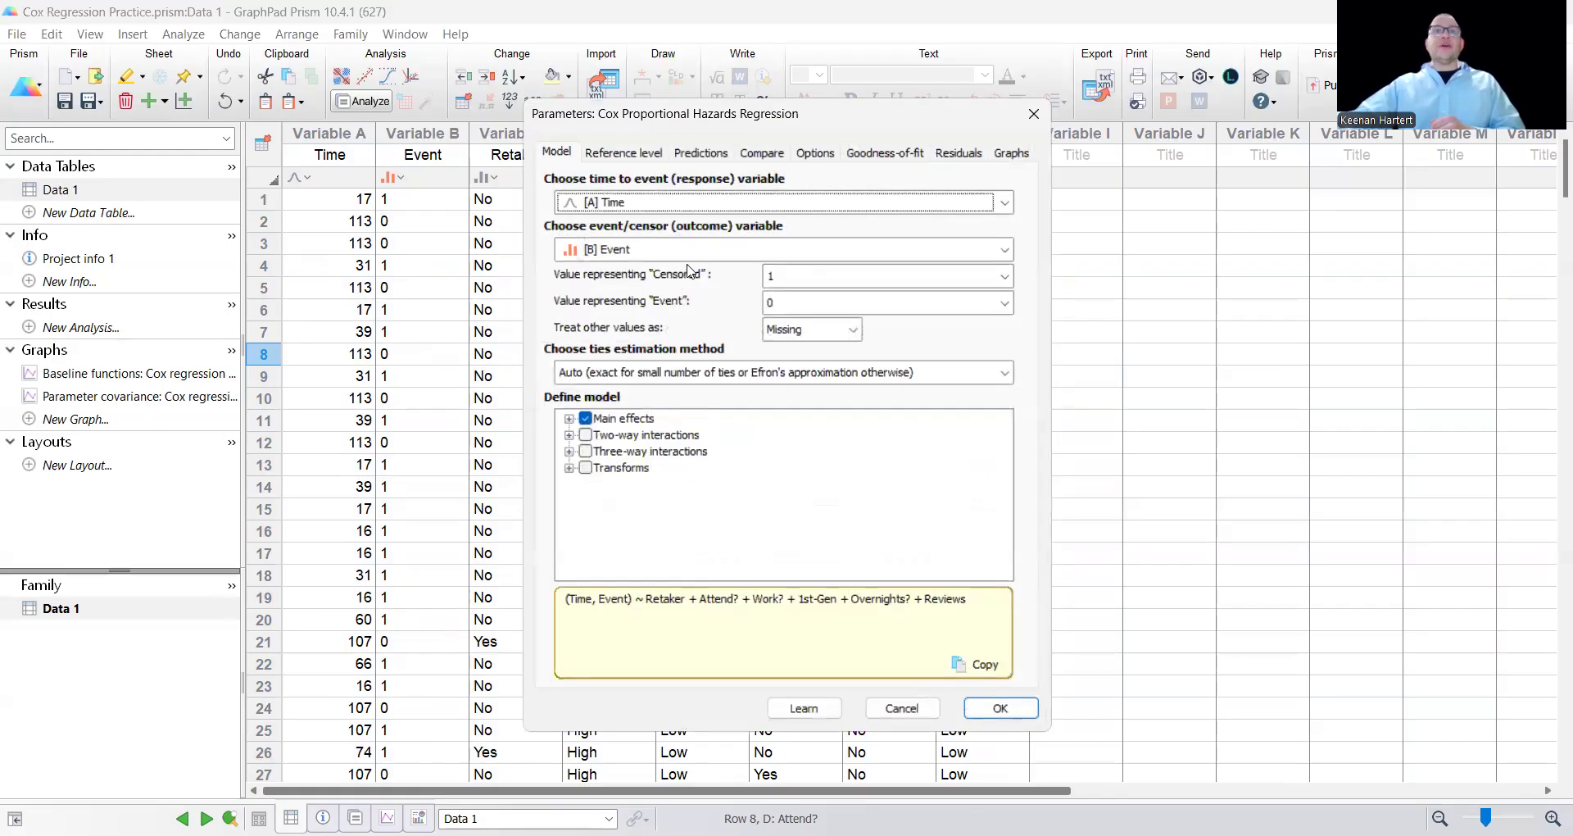
# Set the value representing Event to 1 and keep only main effects in the model, without two-way interactions.
pyautogui.click(809, 305)
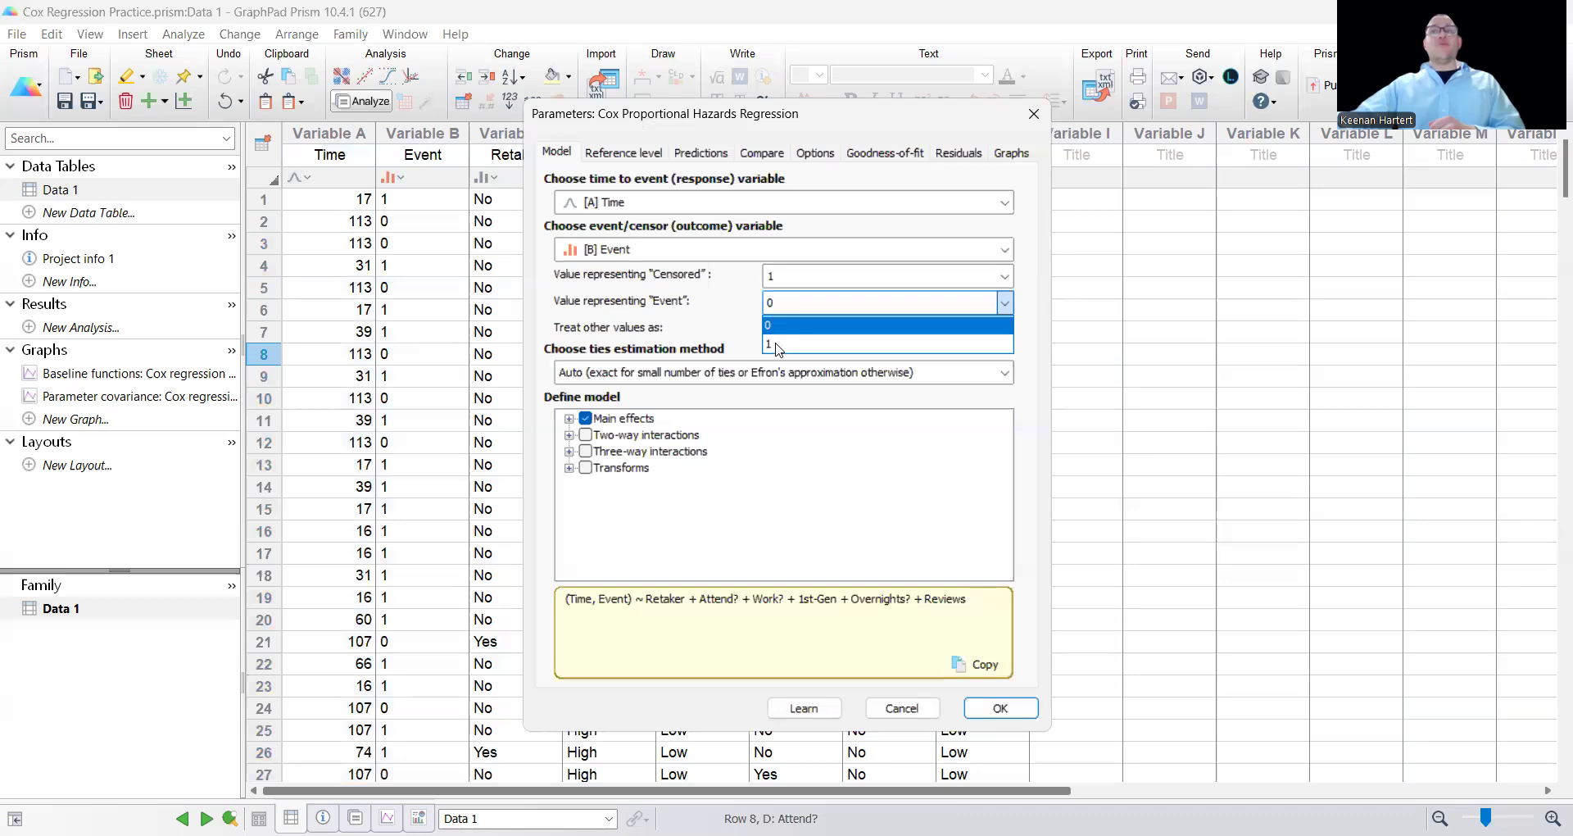
pyautogui.click(779, 345)
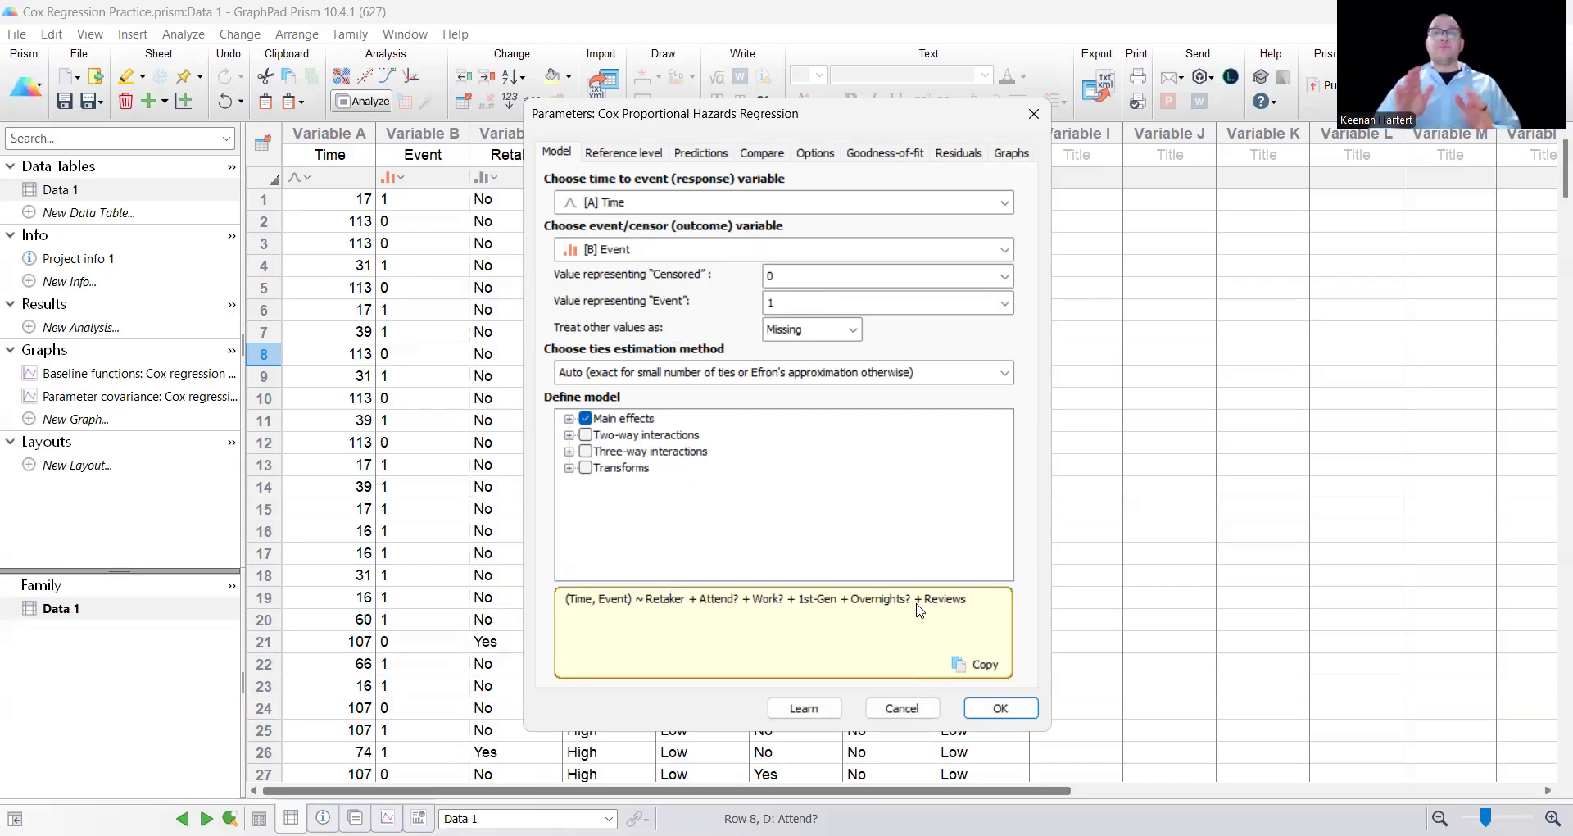
pyautogui.click(585, 435)
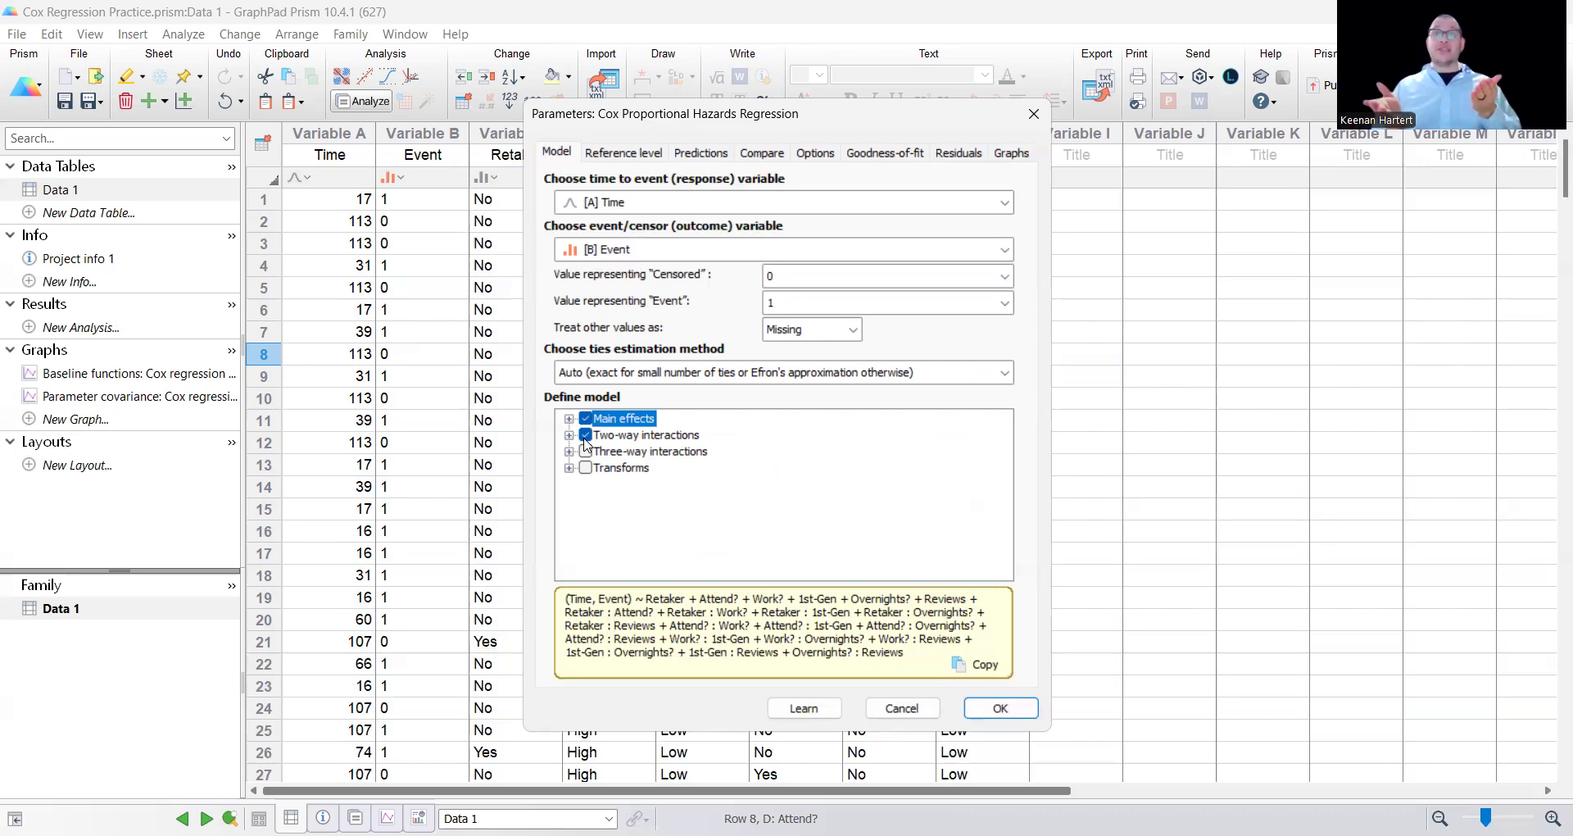
pyautogui.click(586, 435)
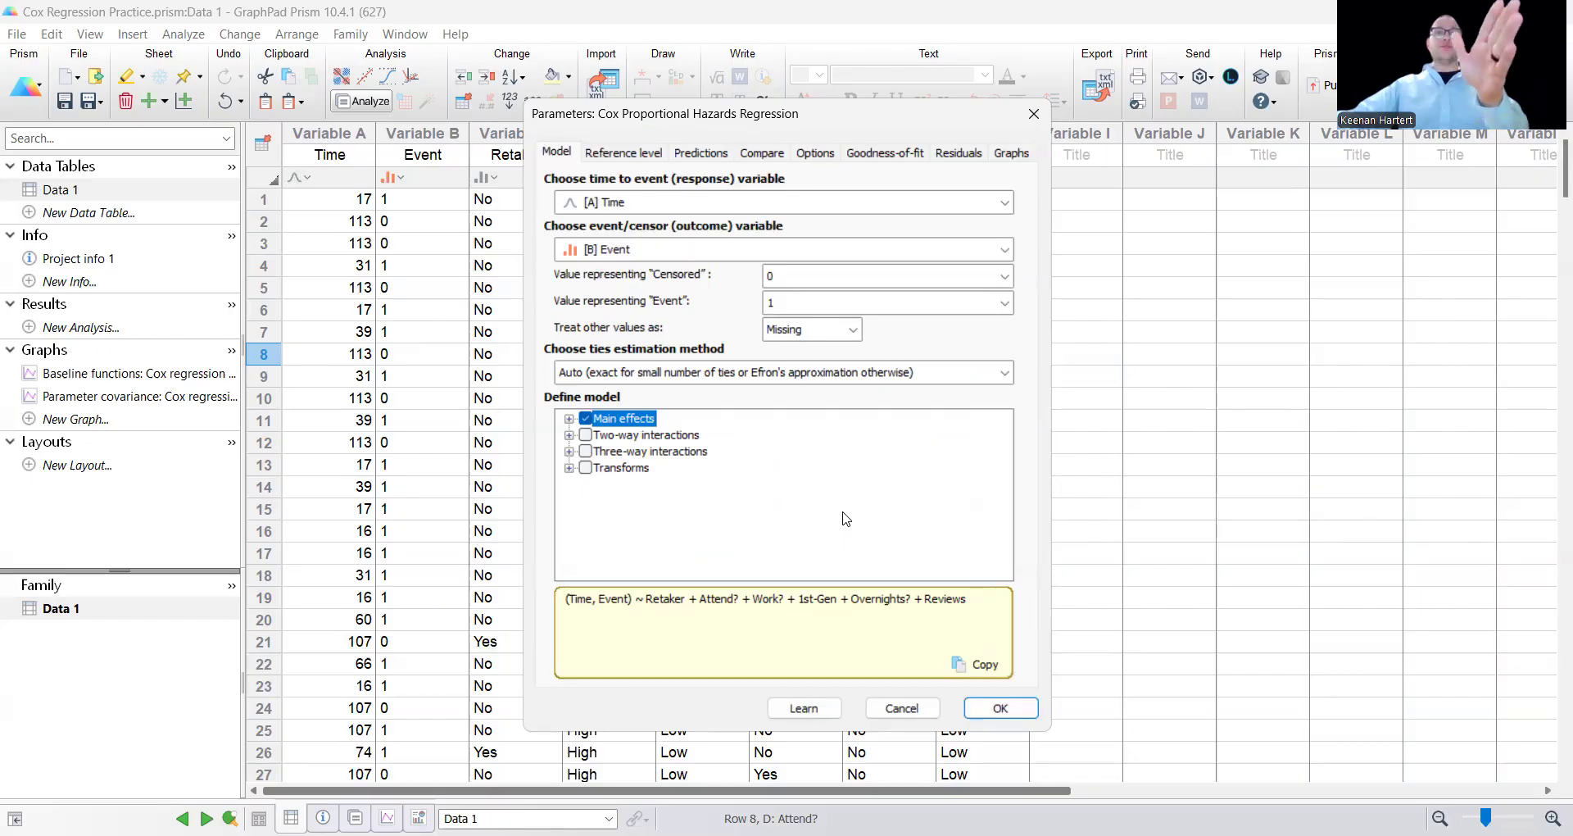
# Set the reference level of the Reviews variable to Last level.
pyautogui.click(616, 156)
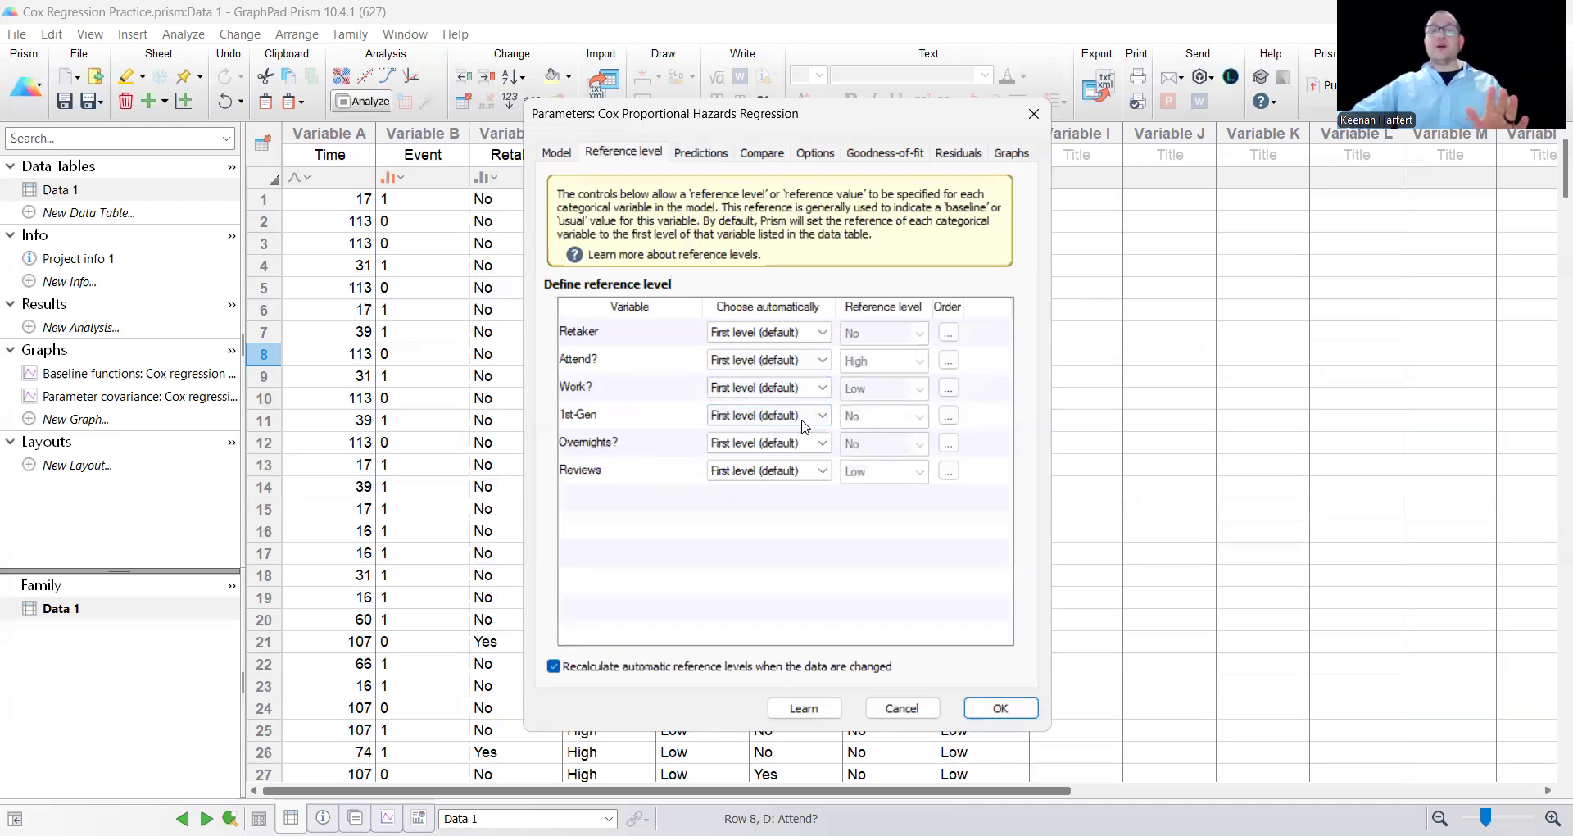
pyautogui.click(791, 473)
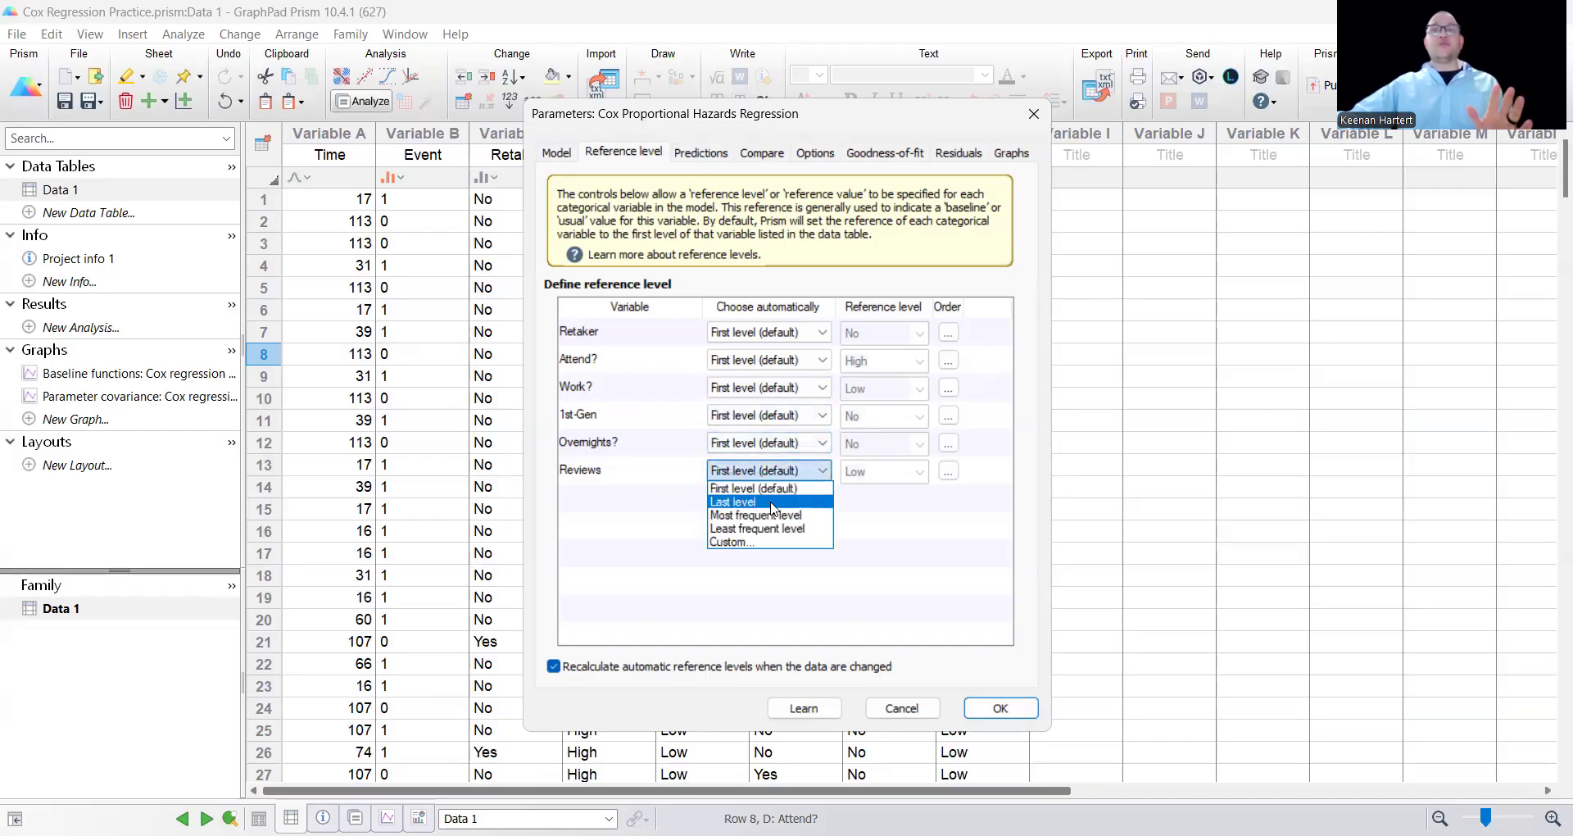
pyautogui.click(758, 498)
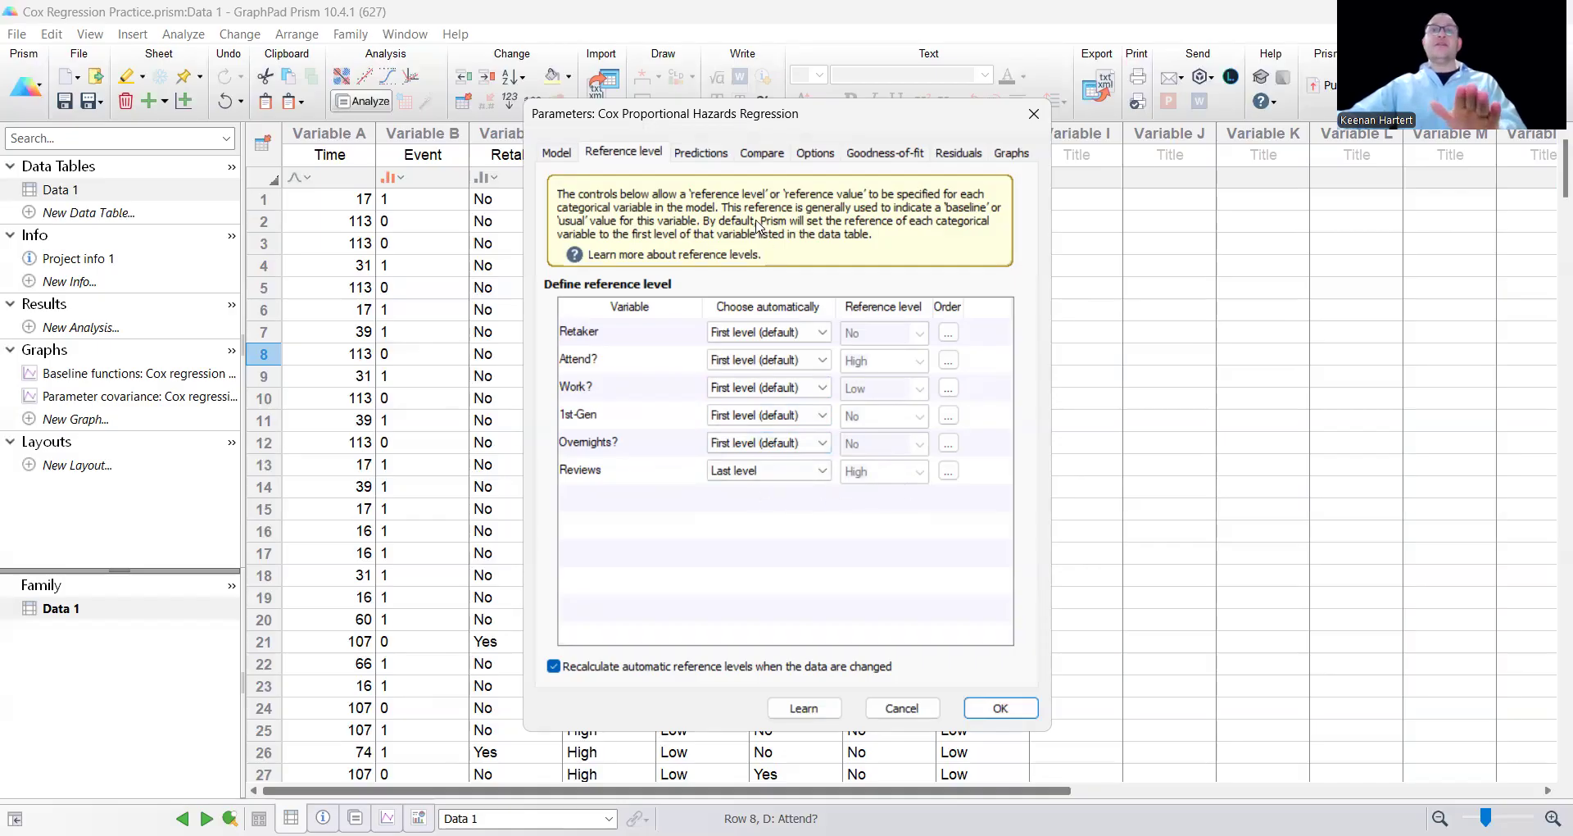
# Review the prediction and comparison settings, and include the parameter covariance matrix in the output.
pyautogui.click(700, 153)
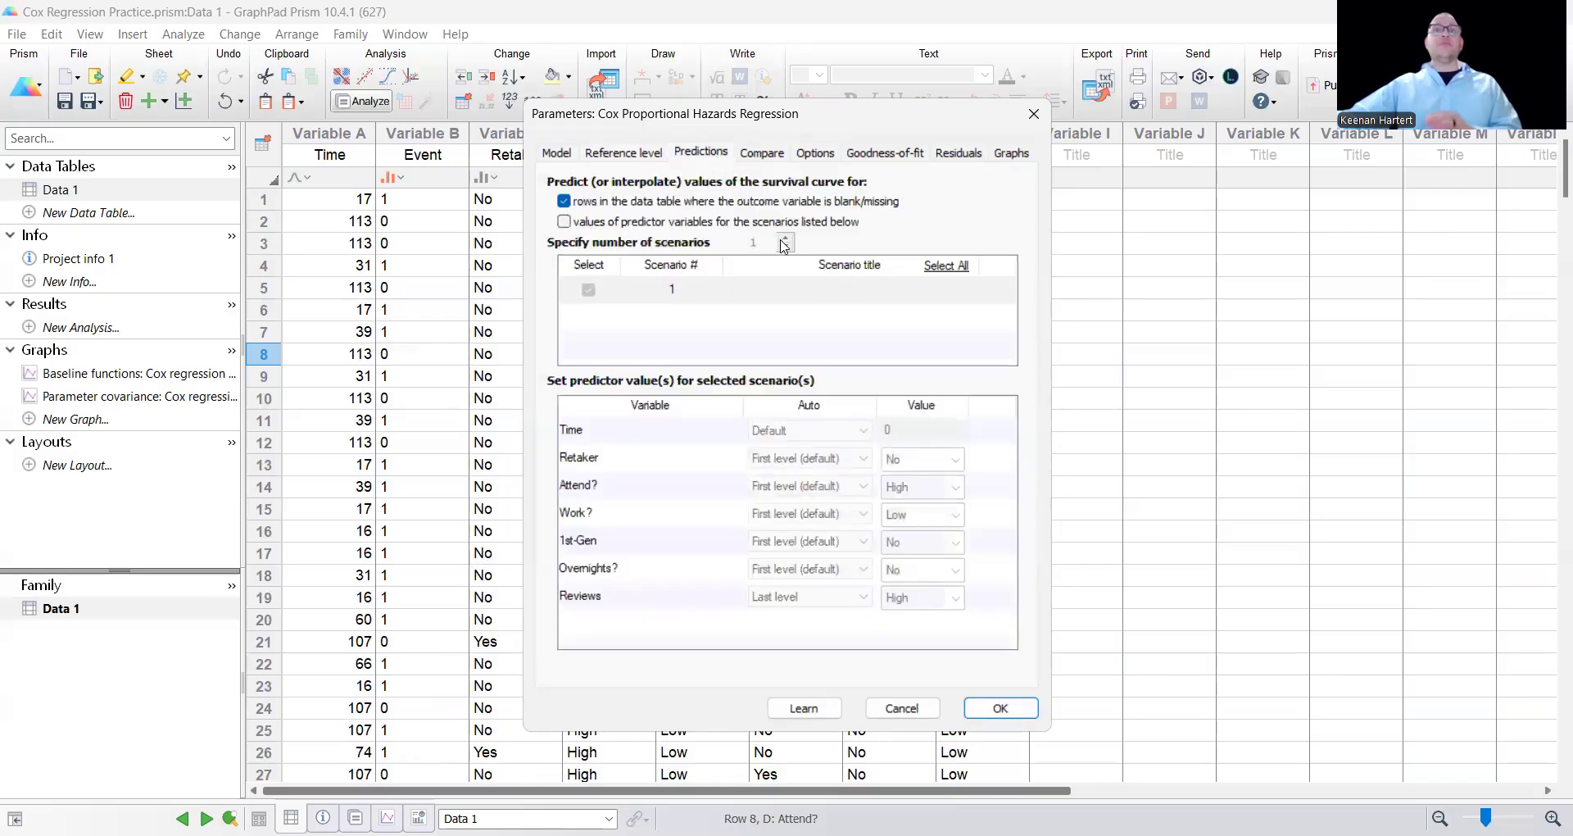
pyautogui.click(763, 154)
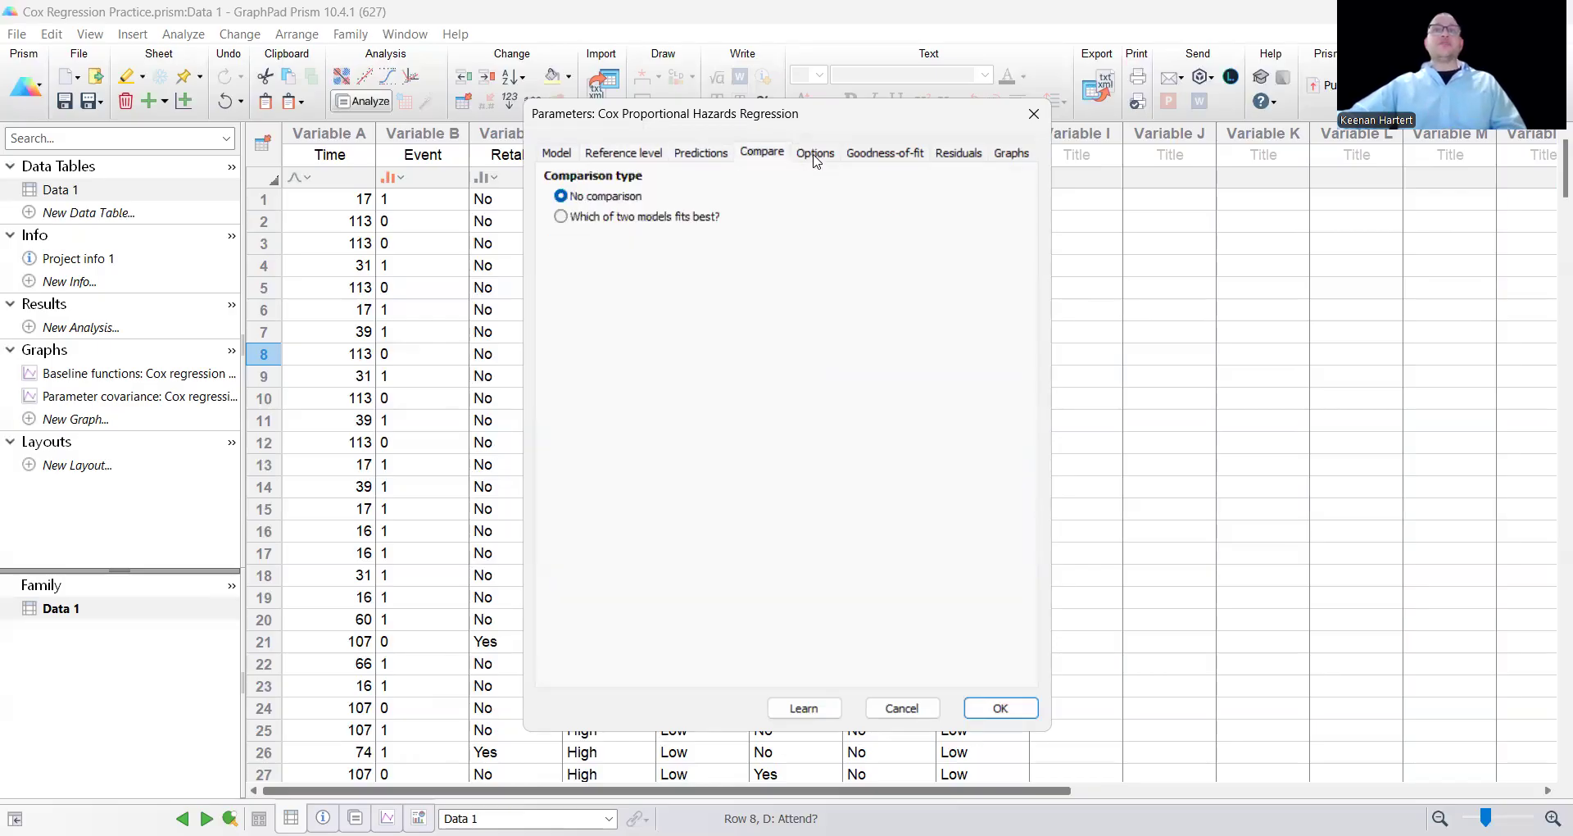
pyautogui.click(815, 153)
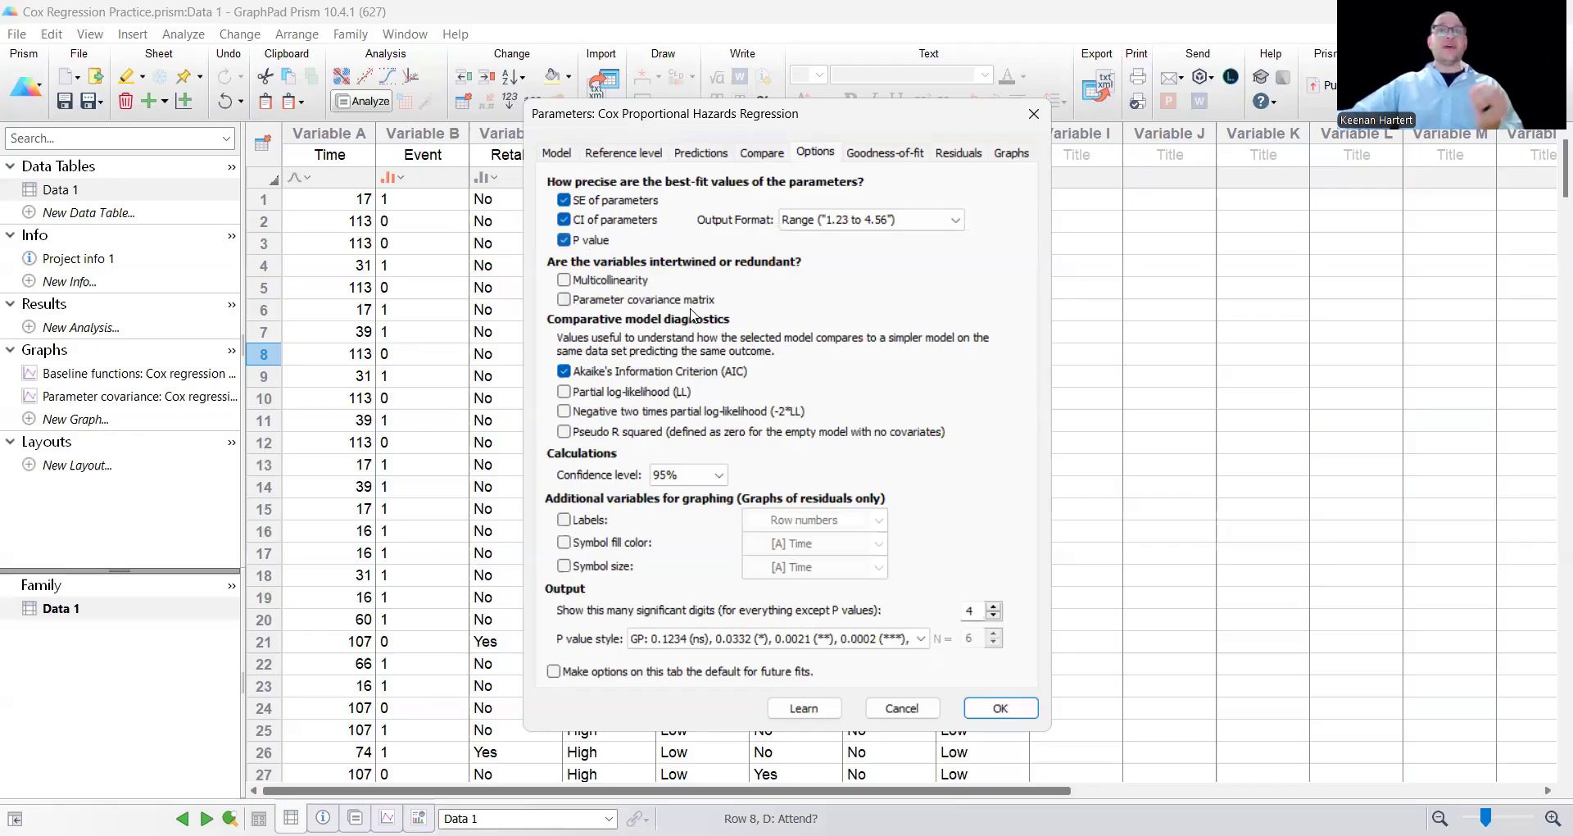
pyautogui.click(630, 308)
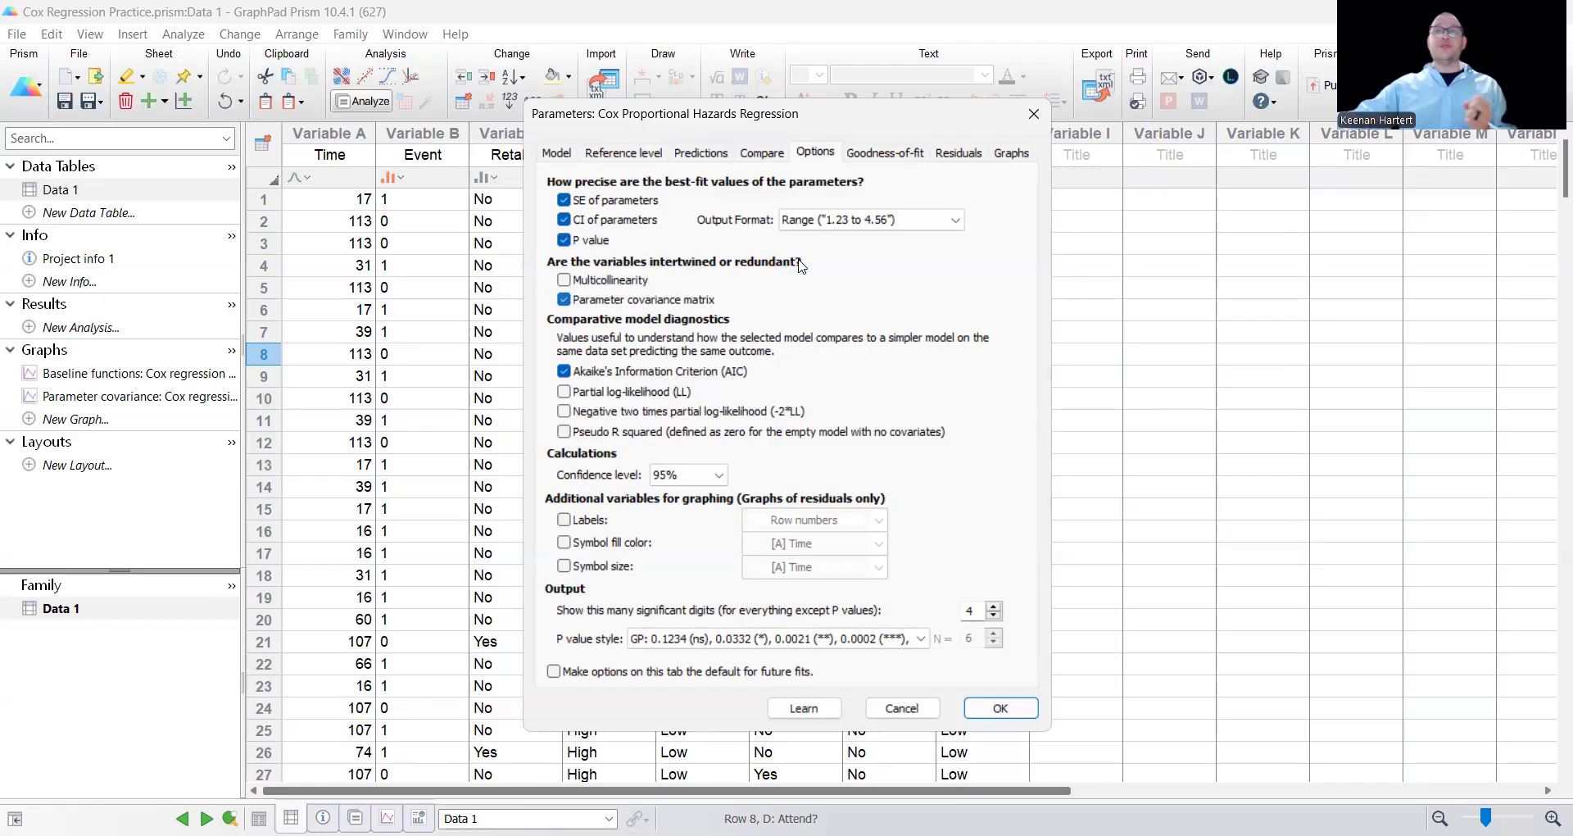
# Review the goodness-of-fit, residuals and graphs settings, and run the Cox regression.
pyautogui.click(894, 156)
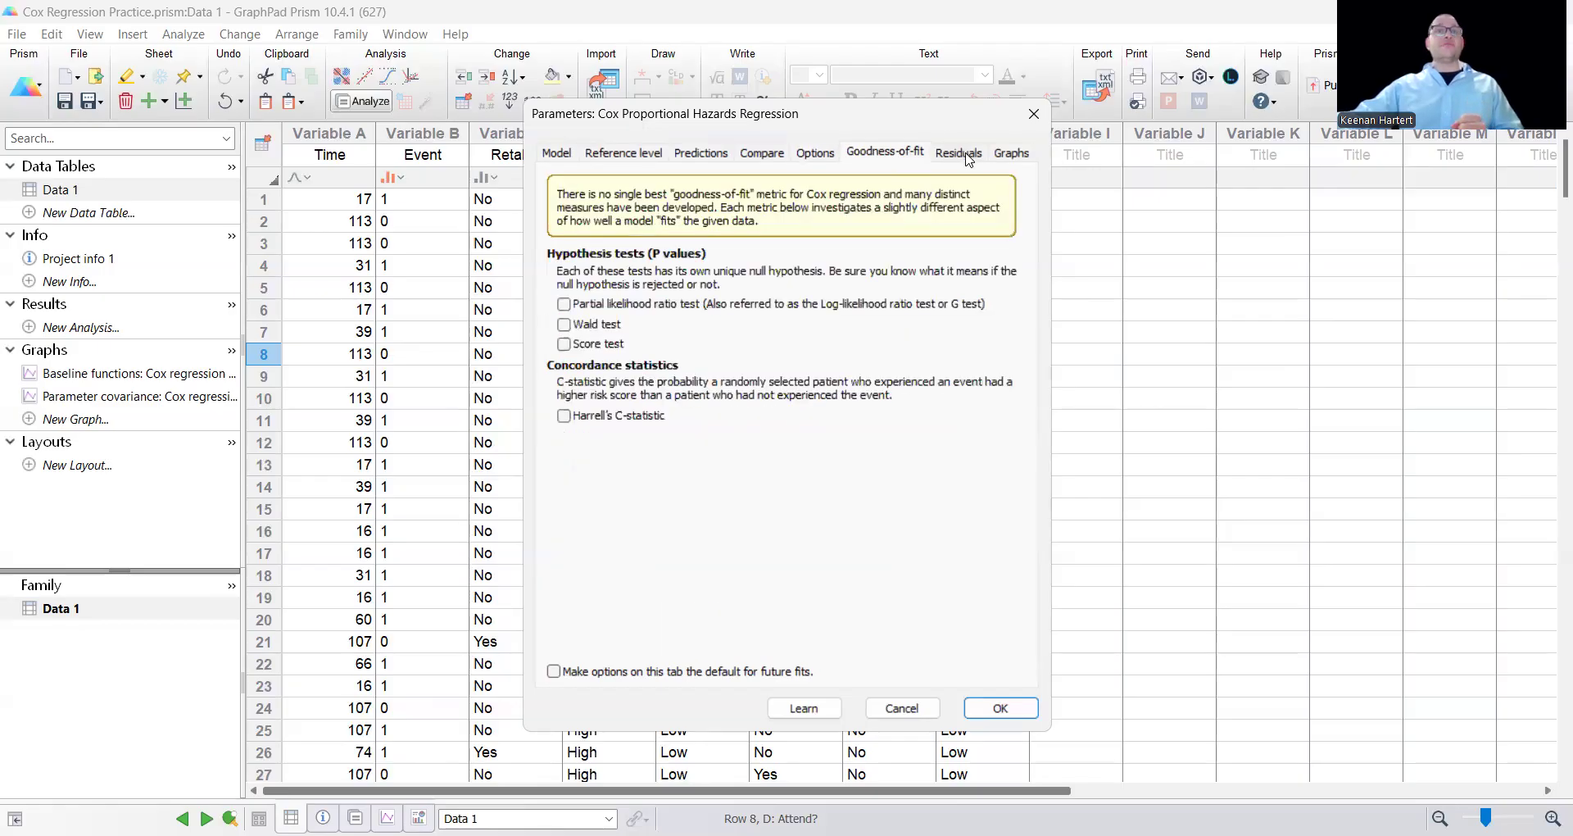
pyautogui.click(969, 158)
pyautogui.click(1011, 154)
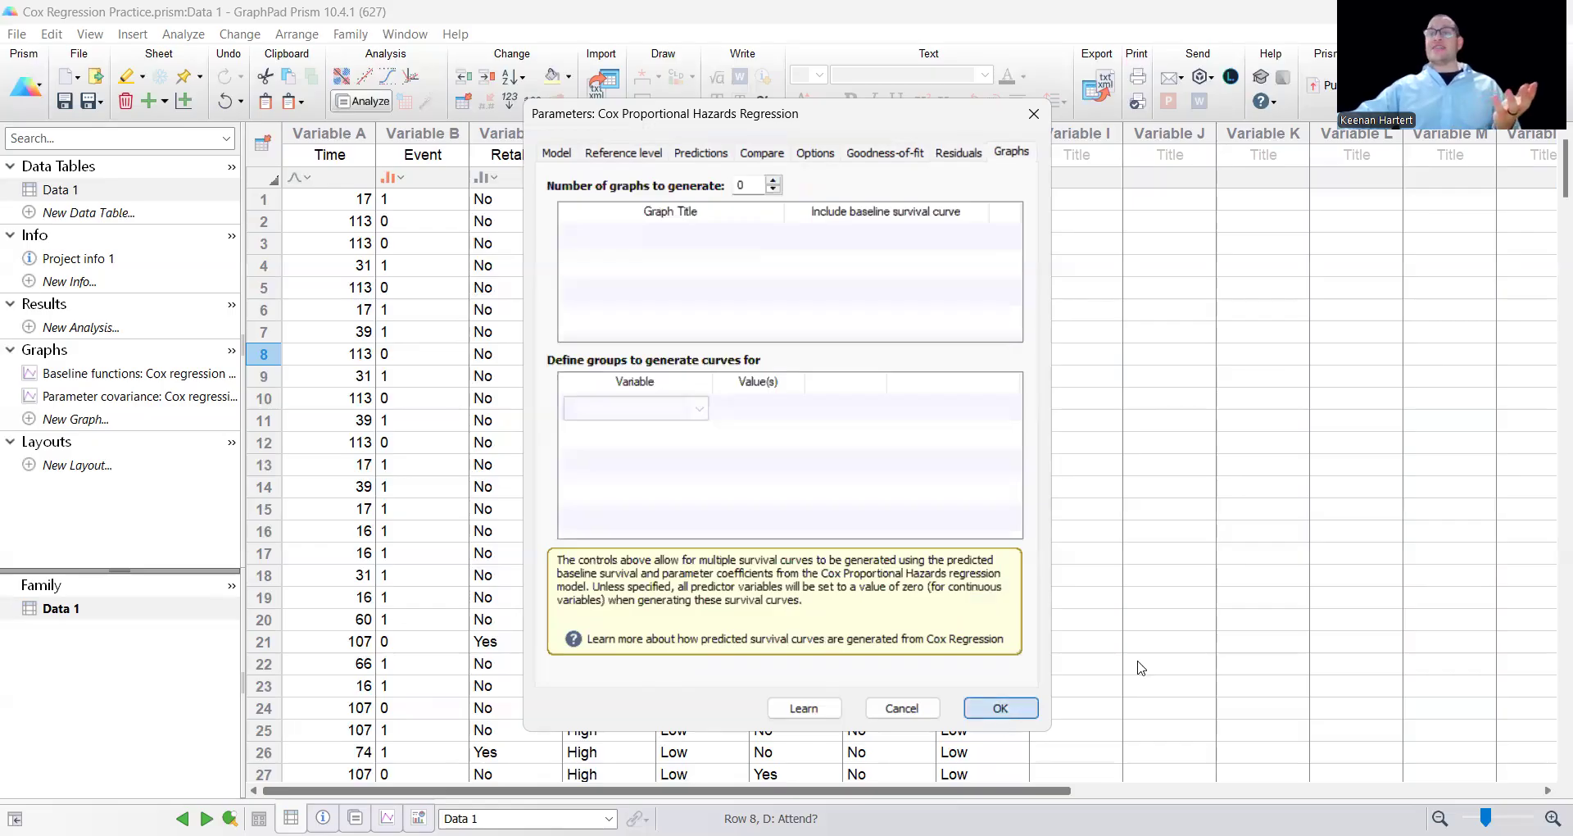
pyautogui.press('Return')
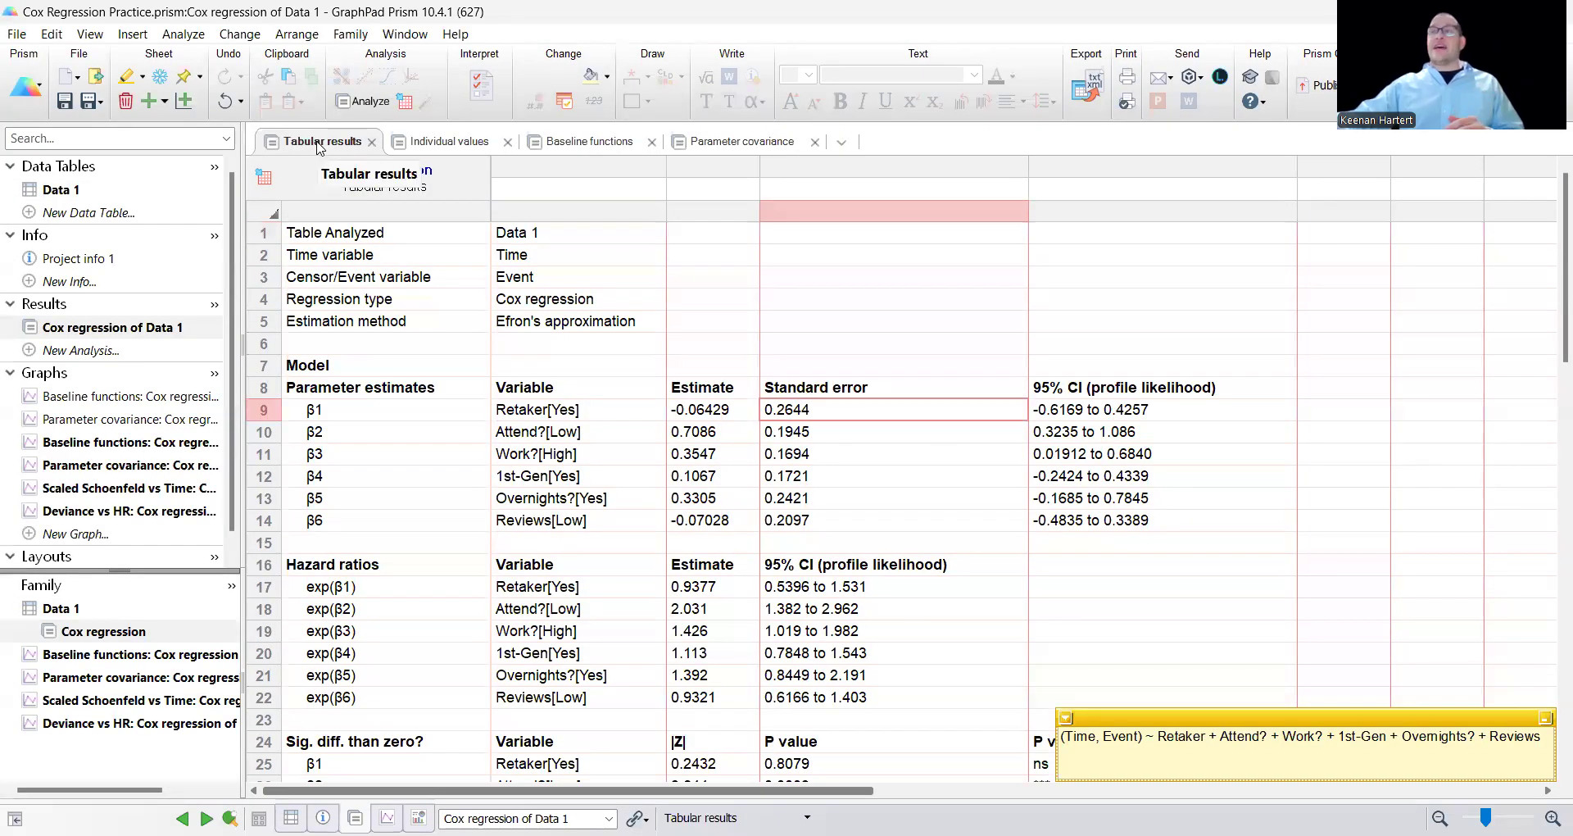
# Examine the significance test section of the tabular results, including its |Z|, P value and P value summary columns.
pyautogui.scroll(-4, 921, 456)
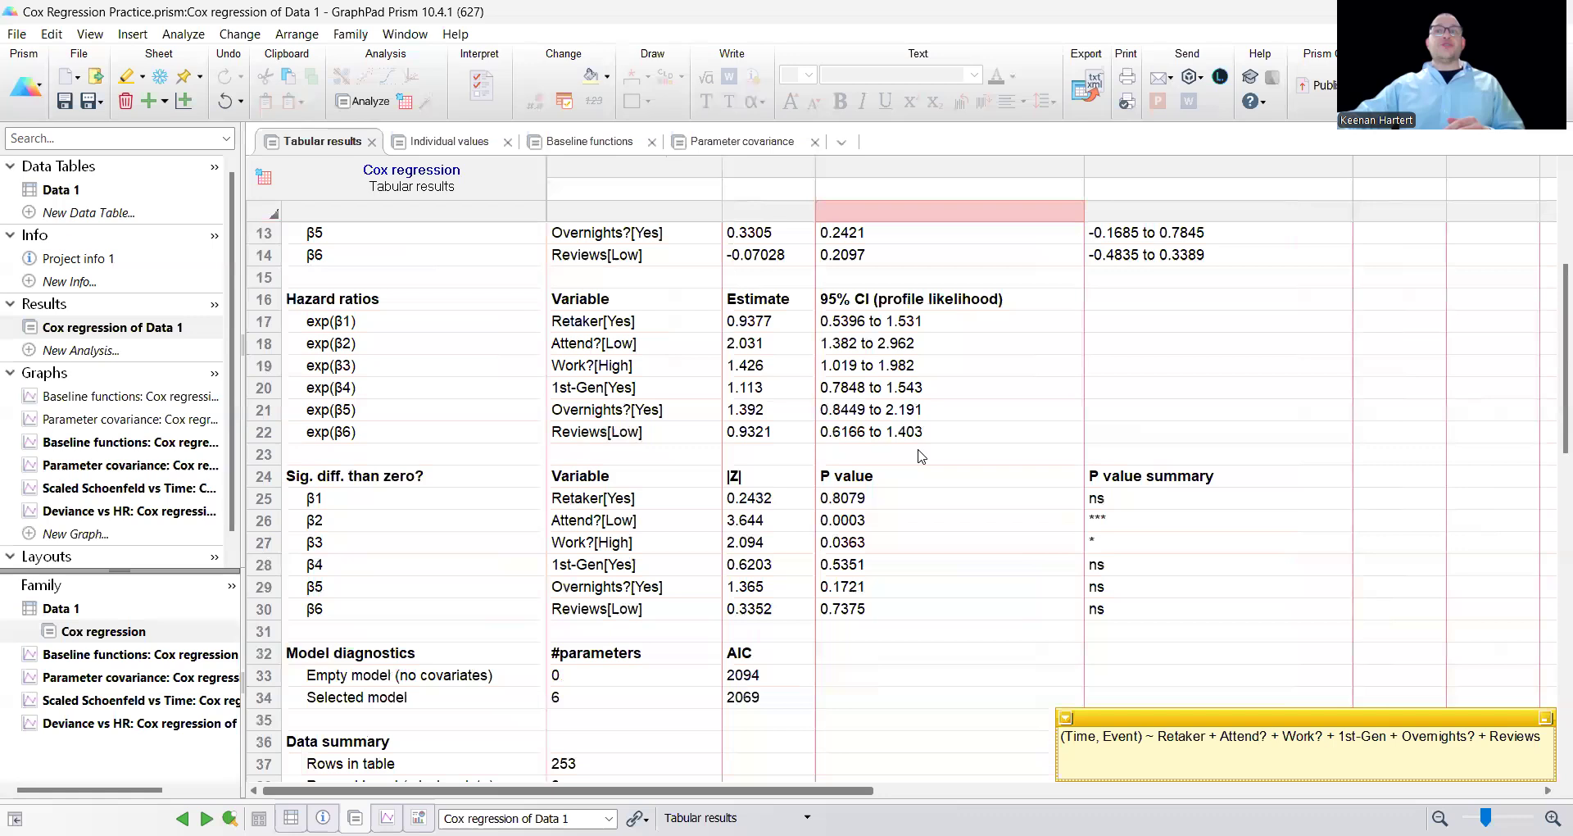
pyautogui.moveTo(397, 476); pyautogui.dragTo(1097, 480)
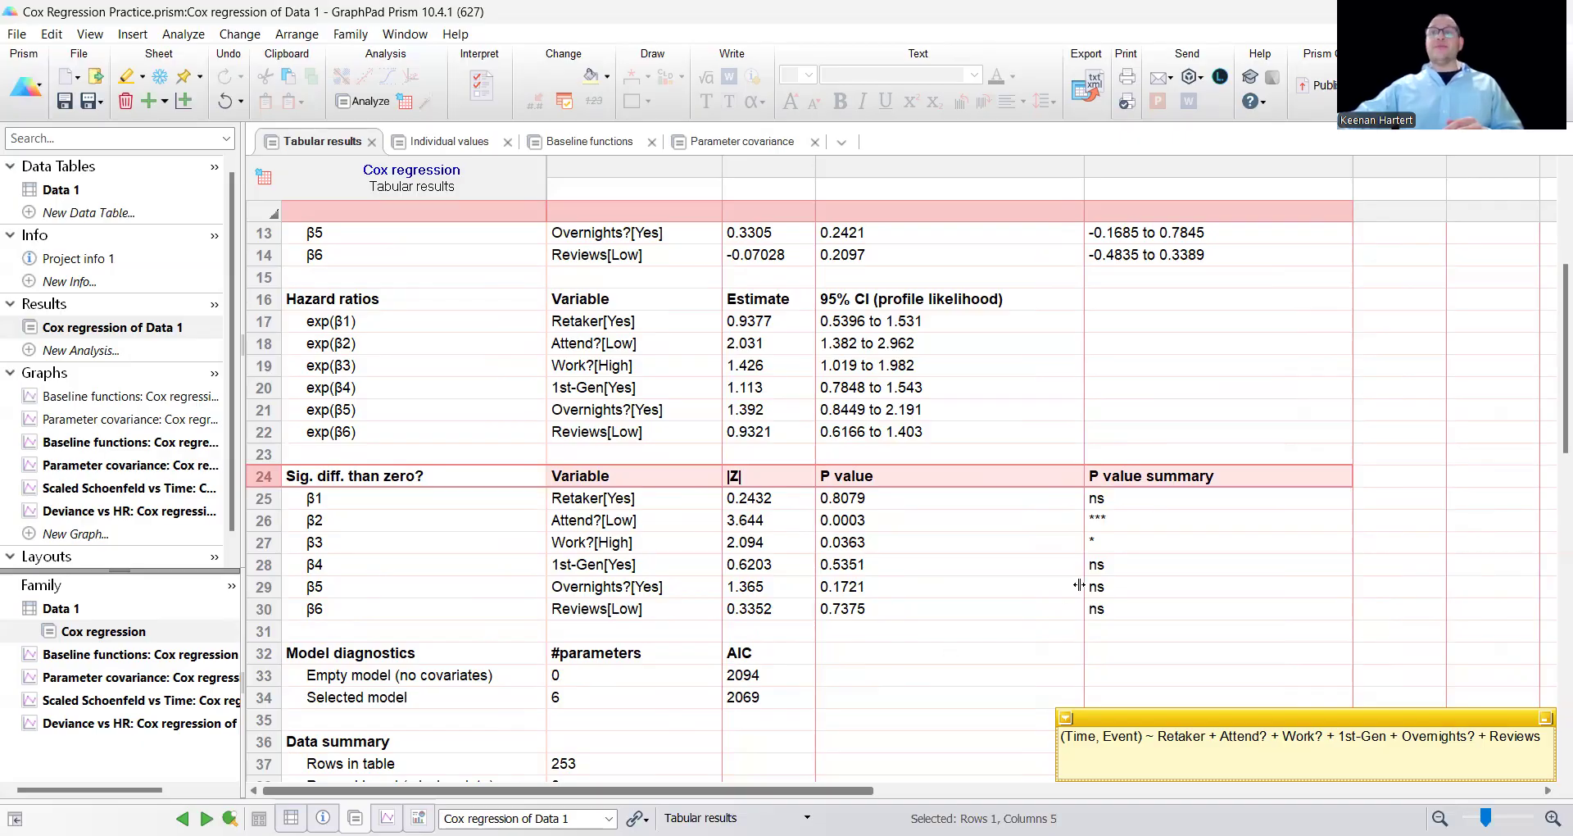
pyautogui.click(1131, 482)
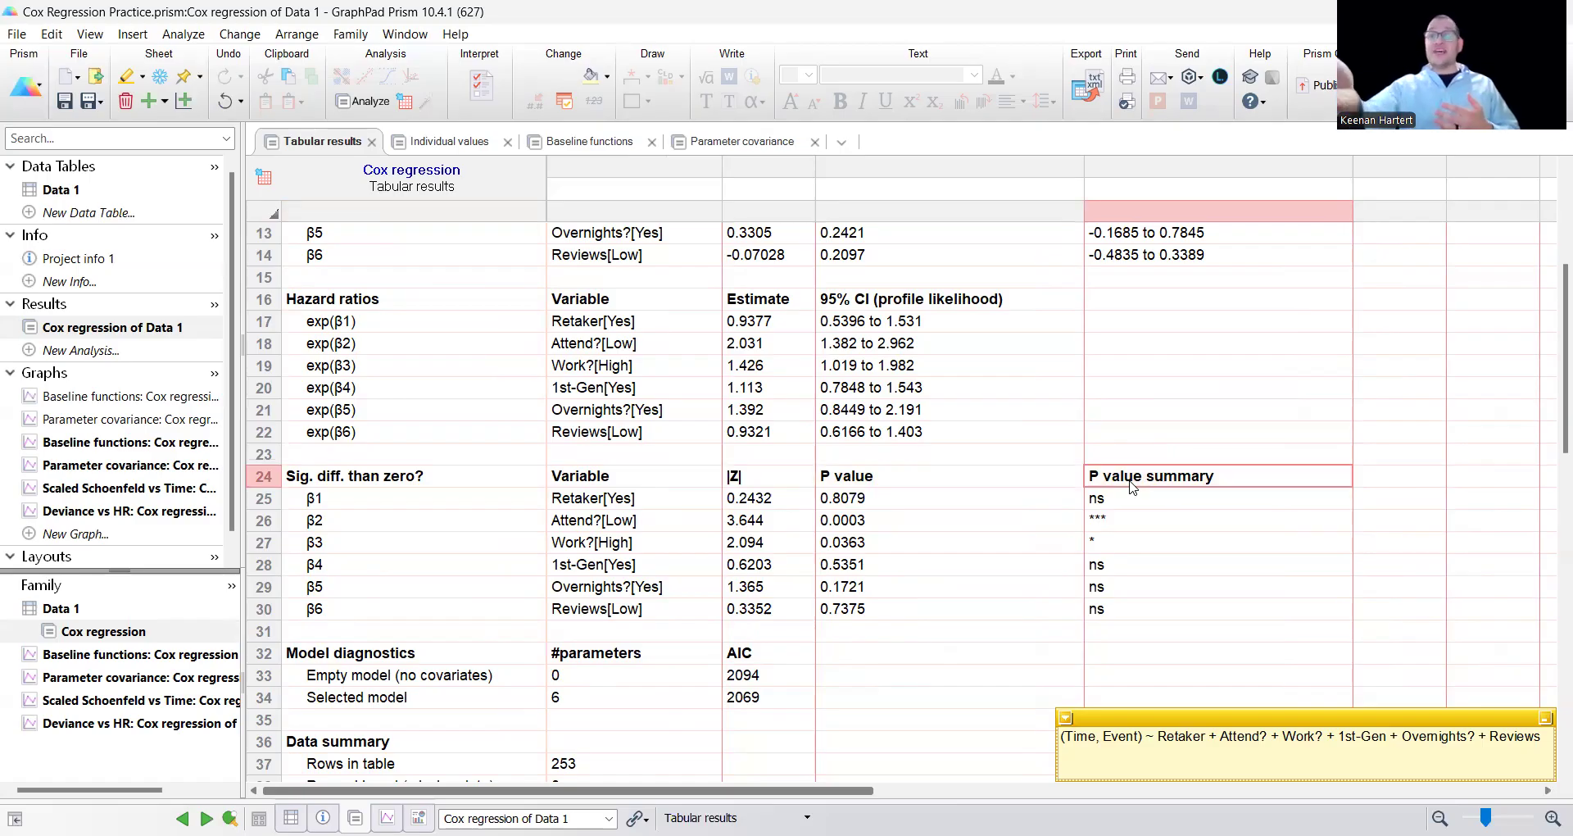
# Examine the standard errors and 95% confidence intervals of the parameter estimates and the confidence intervals of the hazard ratios.
pyautogui.scroll(4, 1012, 430)
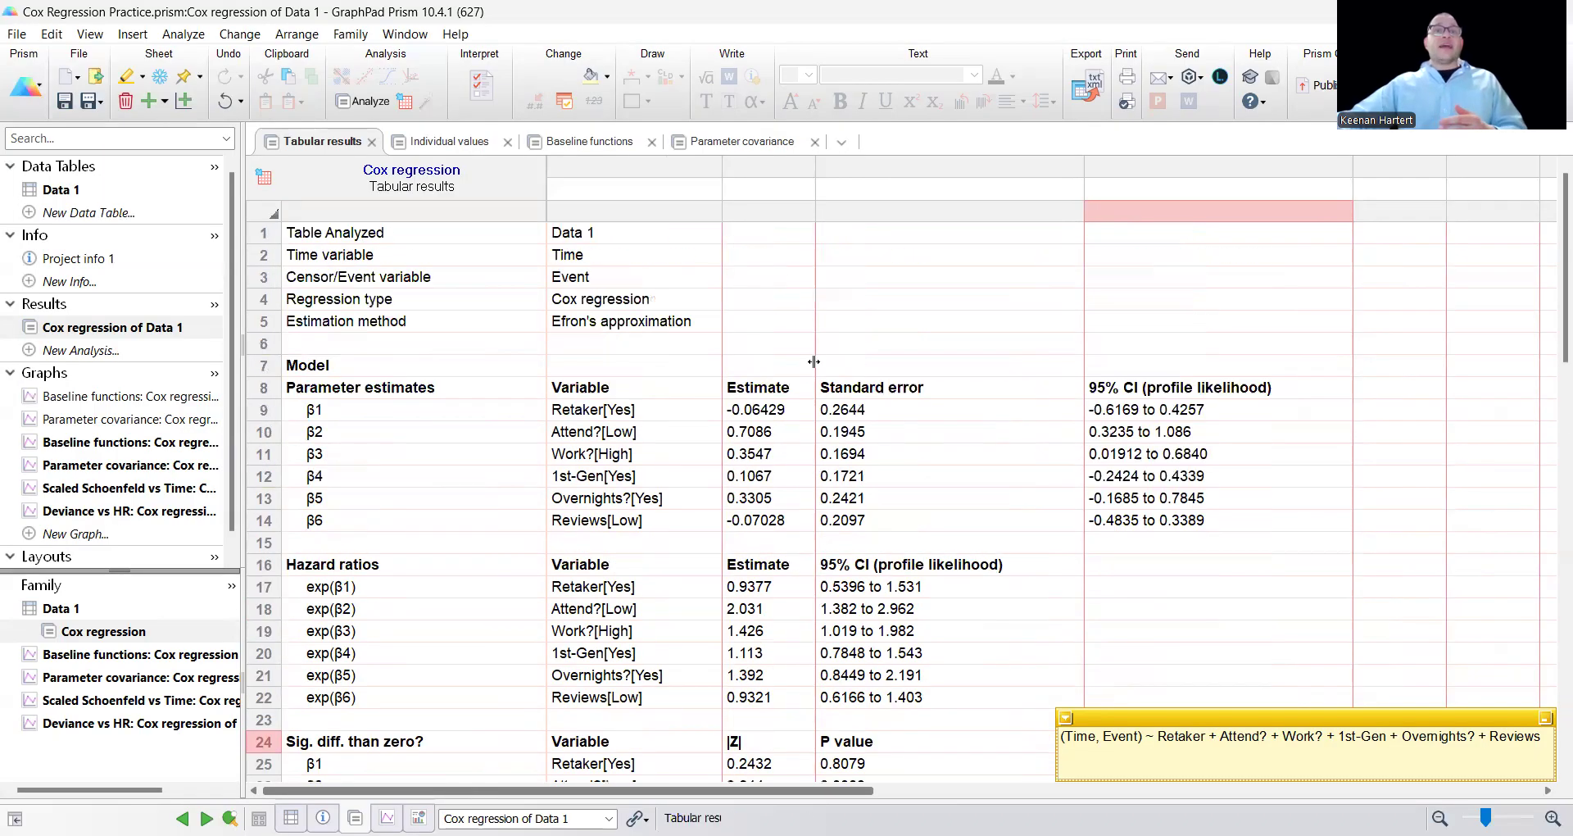
pyautogui.click(828, 283)
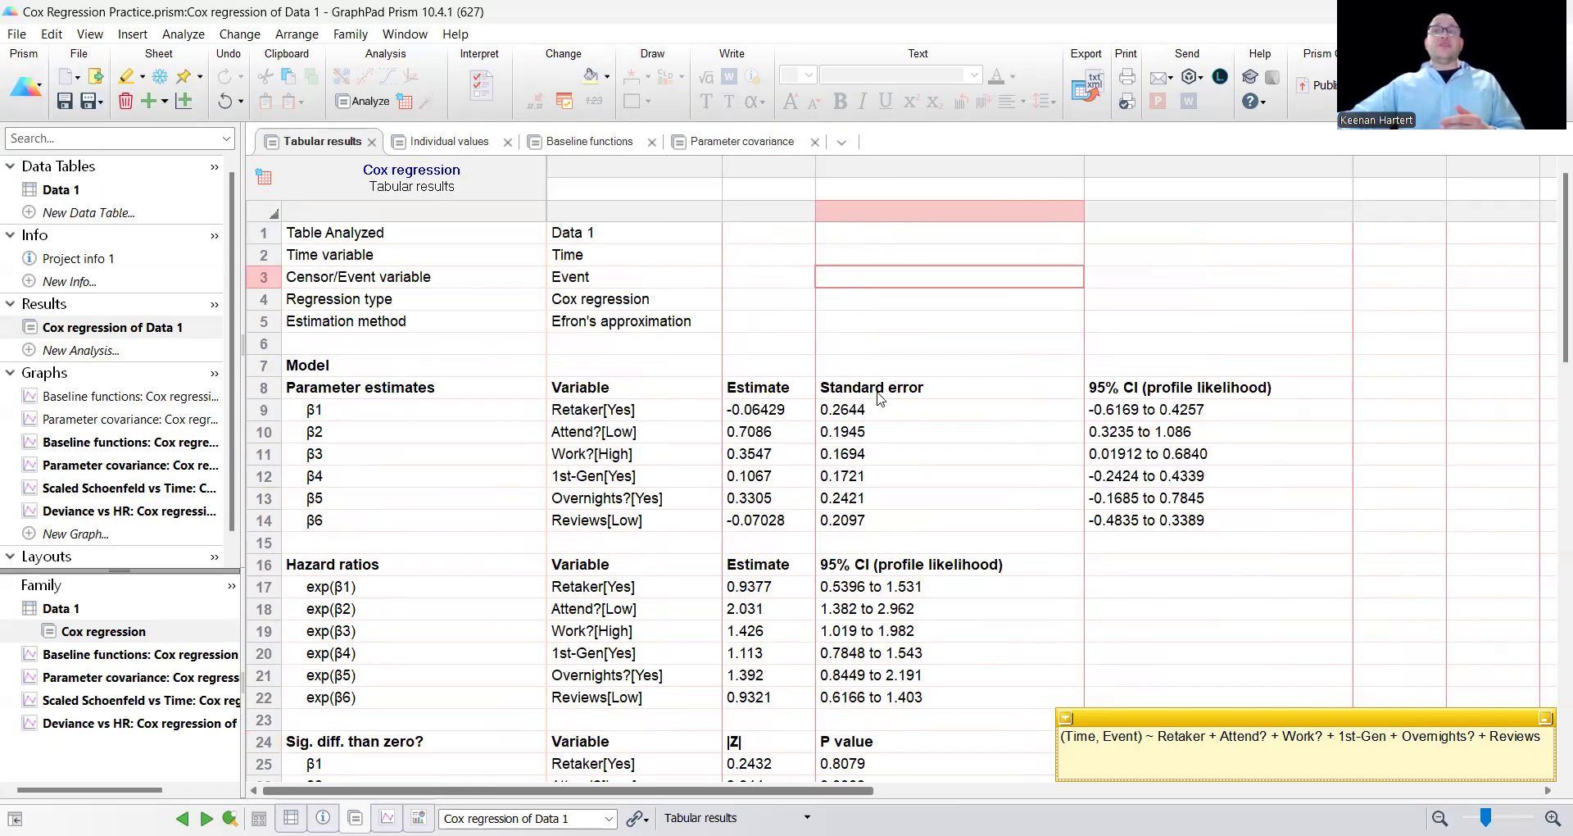
pyautogui.click(983, 390)
pyautogui.keyDown('shift'); pyautogui.click(1098, 392); pyautogui.keyUp('shift')
pyautogui.scroll(-1, 819, 459)
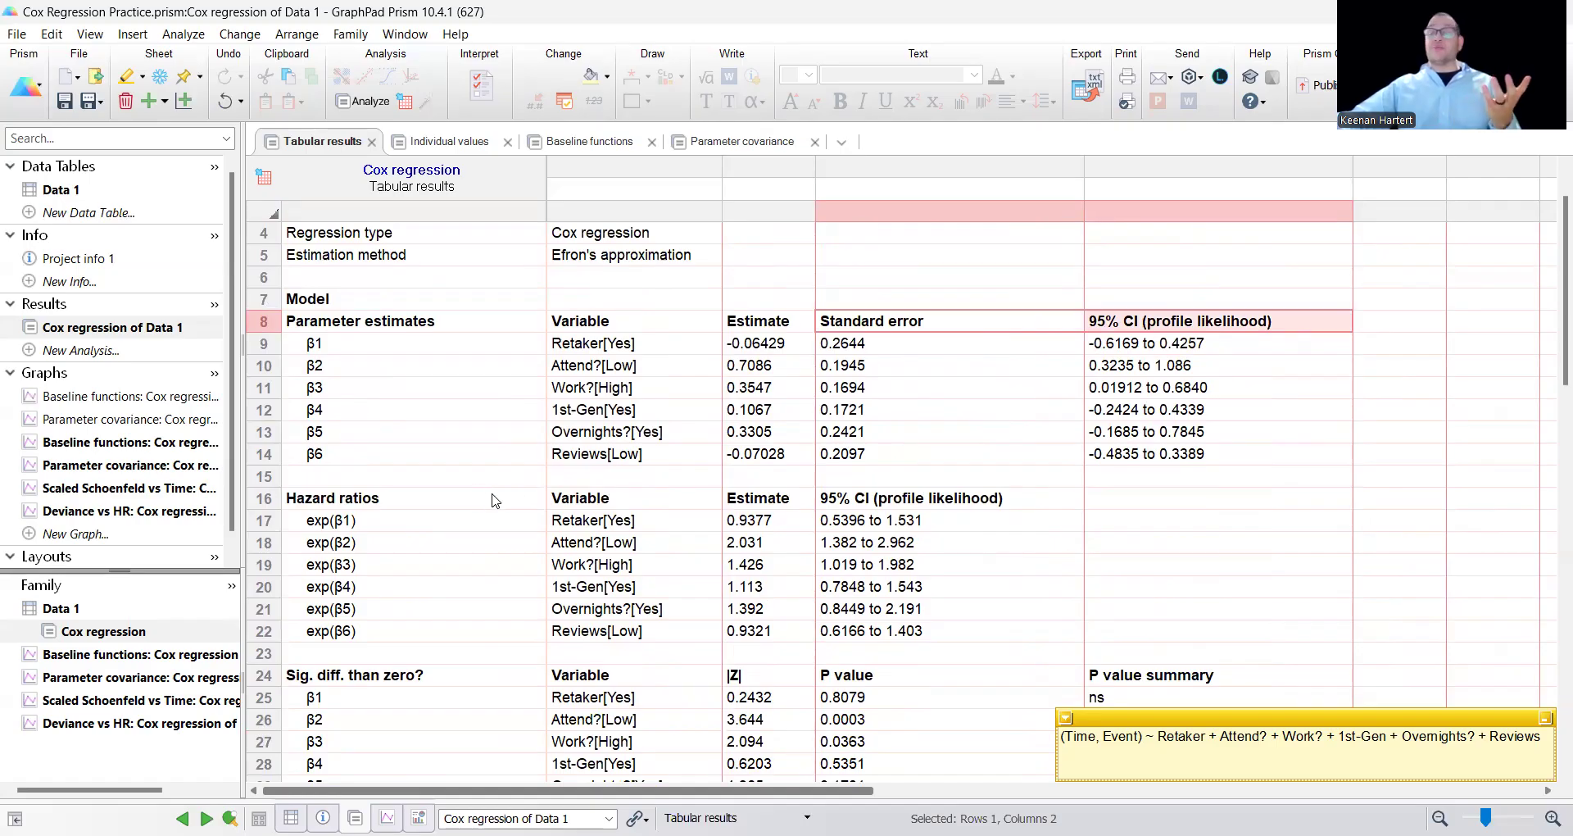
pyautogui.click(875, 502)
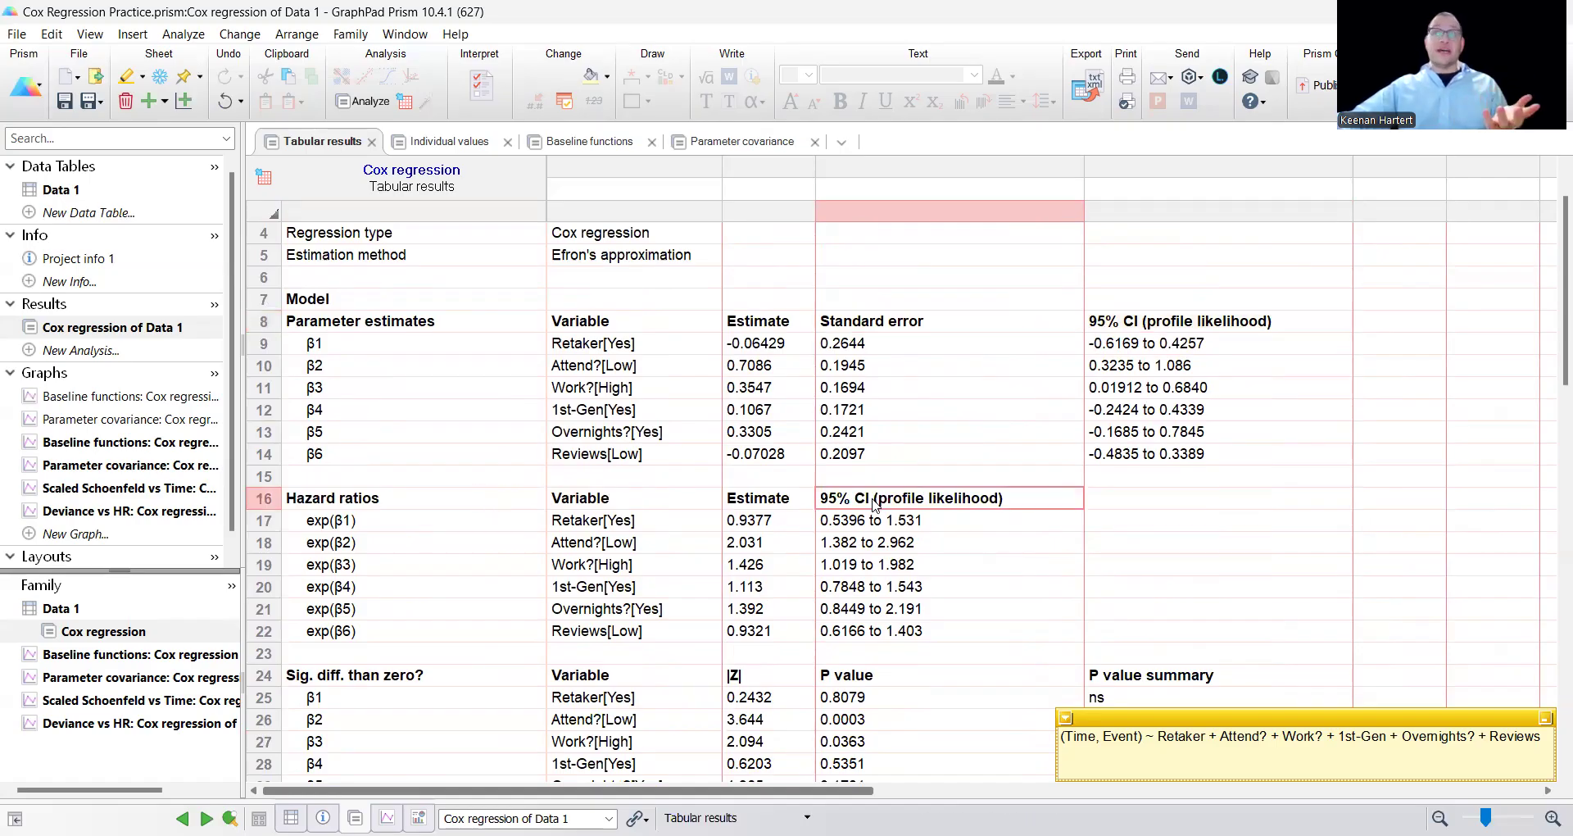
# Examine the significance test rows for the Attend?, Work?, Overnights?, Retaker and 1st-Gen variables.
pyautogui.scroll(-4, 876, 501)
pyautogui.moveTo(647, 456); pyautogui.dragTo(404, 469)
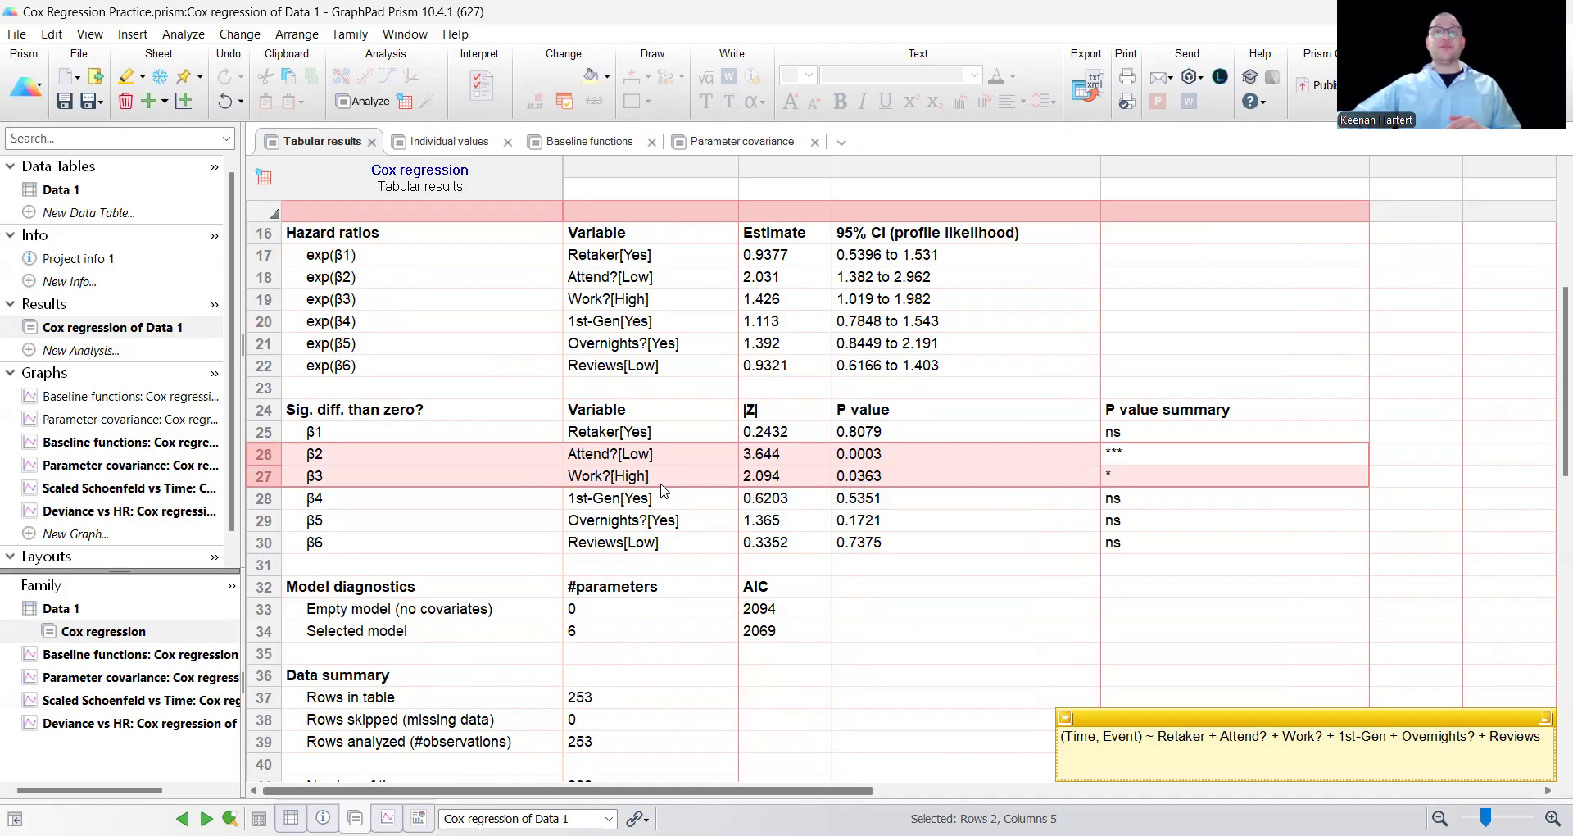
pyautogui.moveTo(693, 524); pyautogui.dragTo(1190, 518)
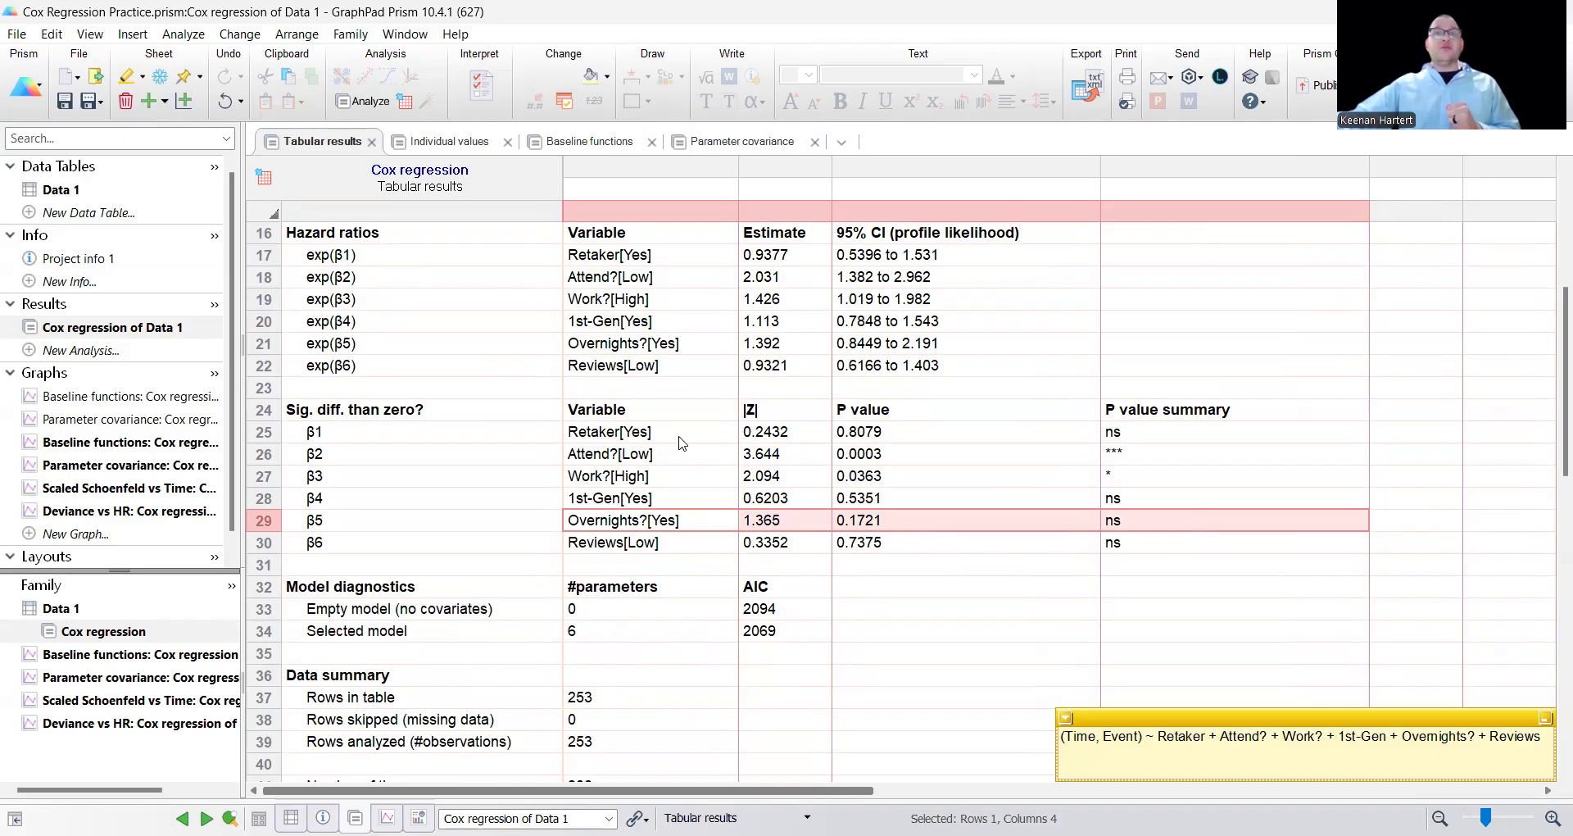
pyautogui.click(853, 439)
pyautogui.moveTo(853, 442); pyautogui.dragTo(777, 443)
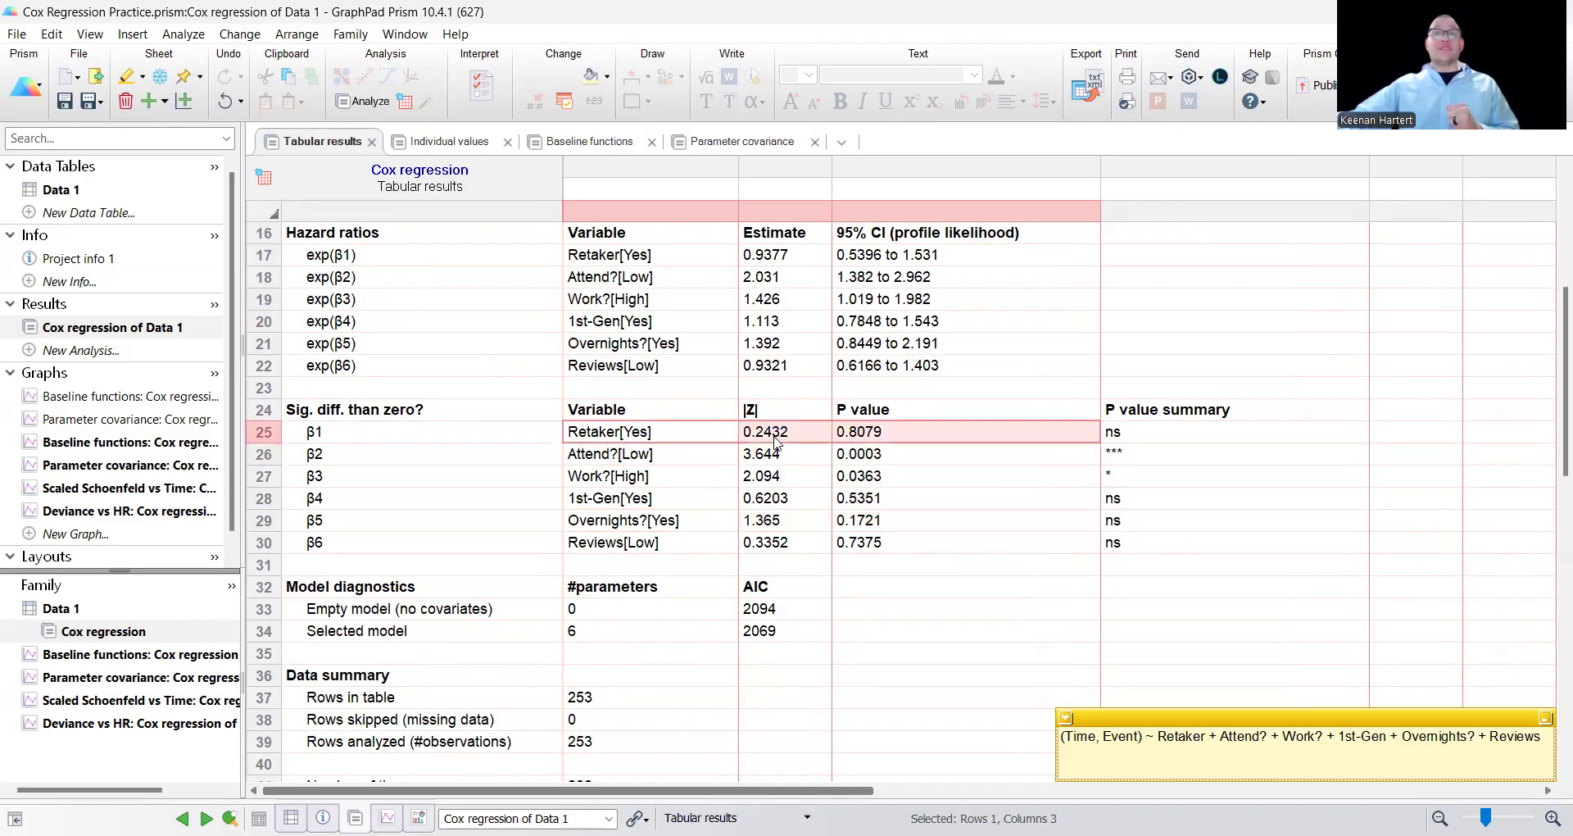
pyautogui.click(761, 443)
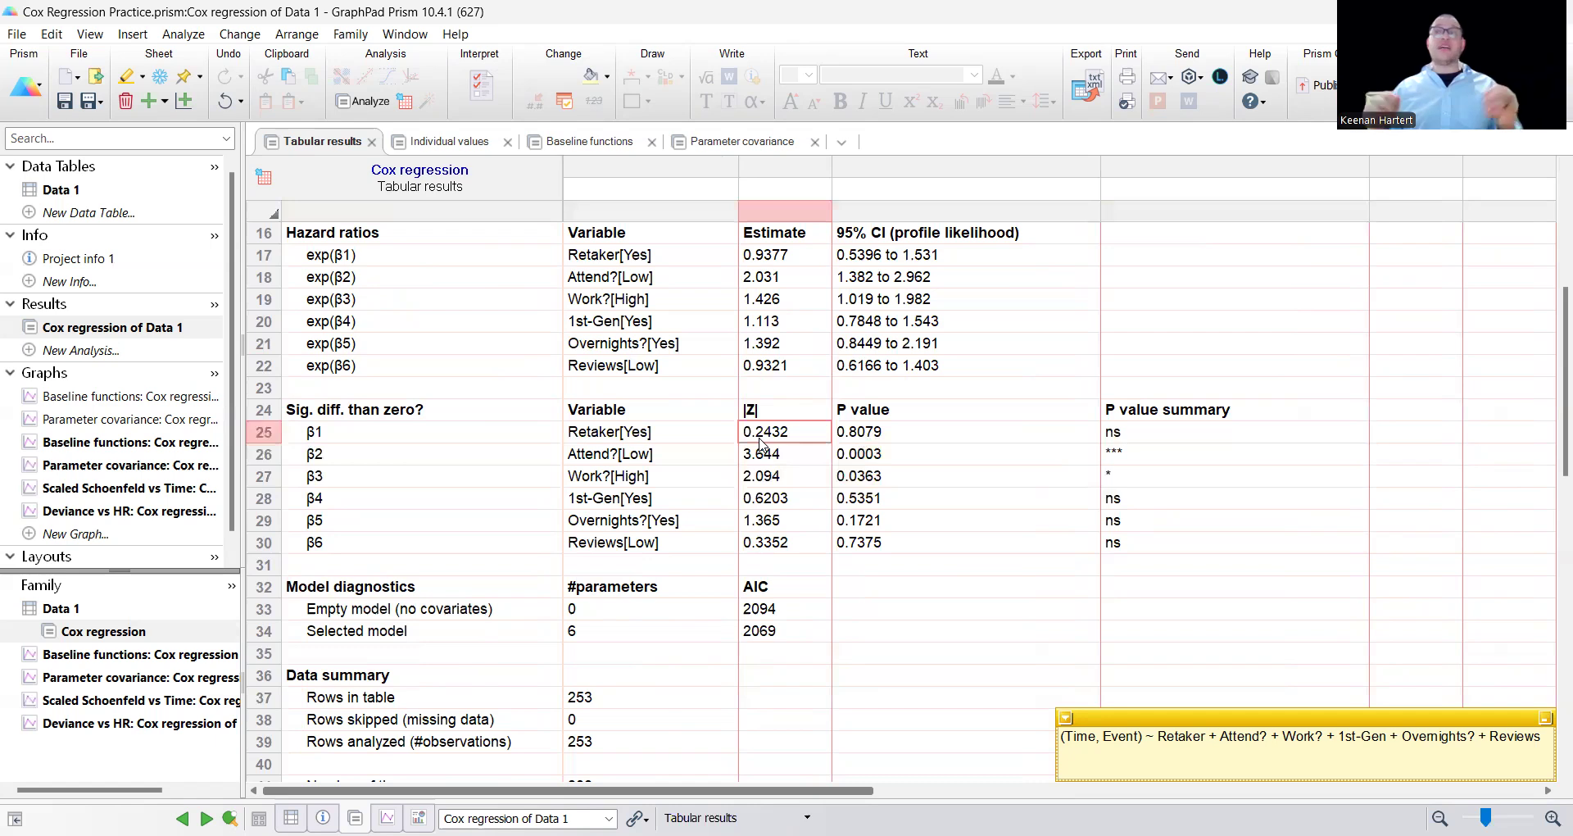
pyautogui.click(705, 500)
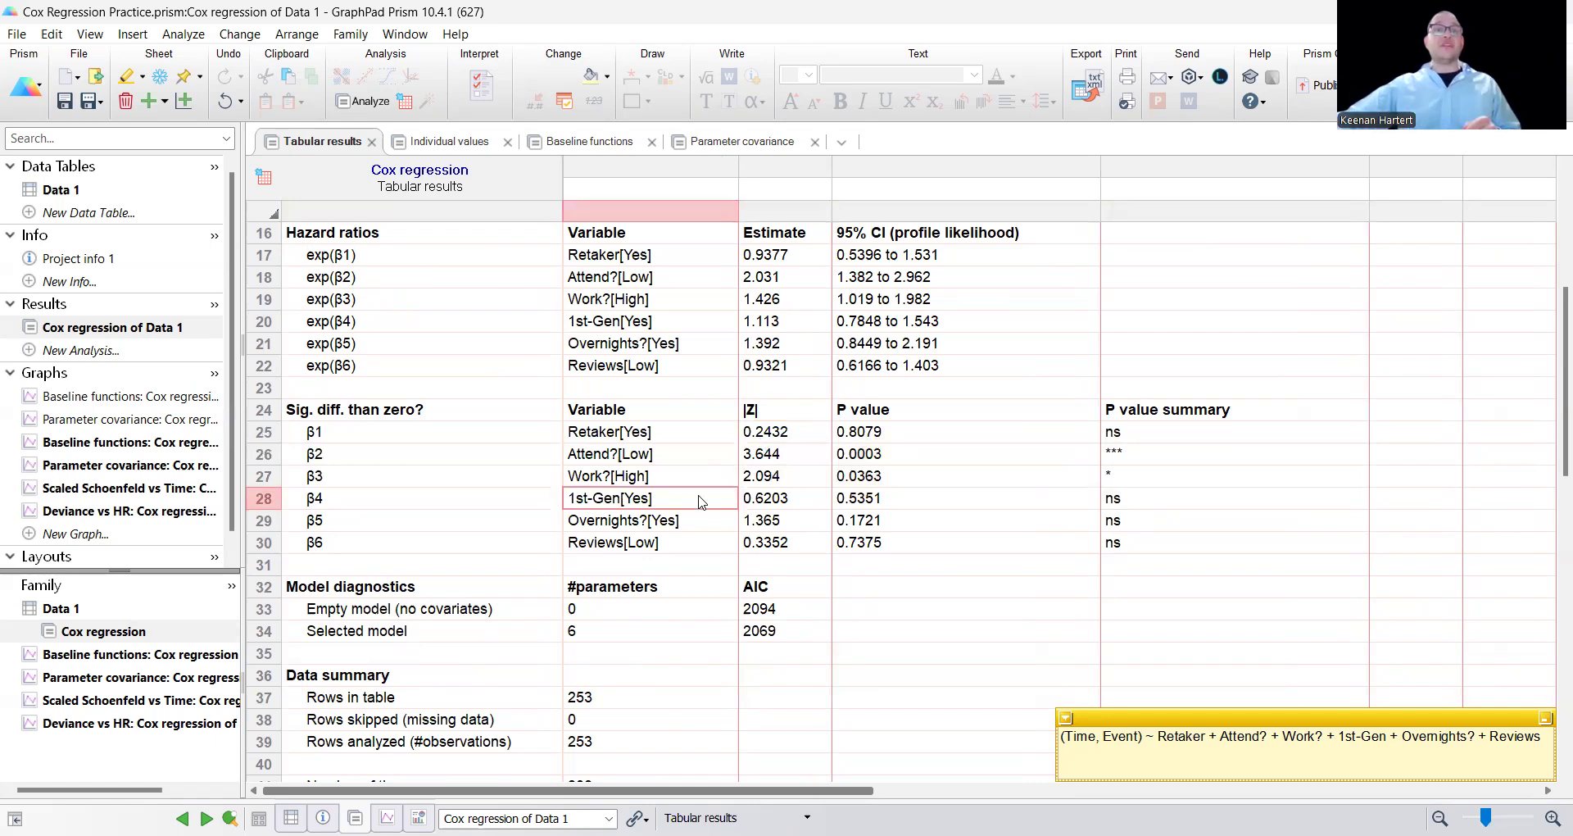
# View the parameter covariance heat map of the Cox regression of Data 1.
pyautogui.click(142, 466)
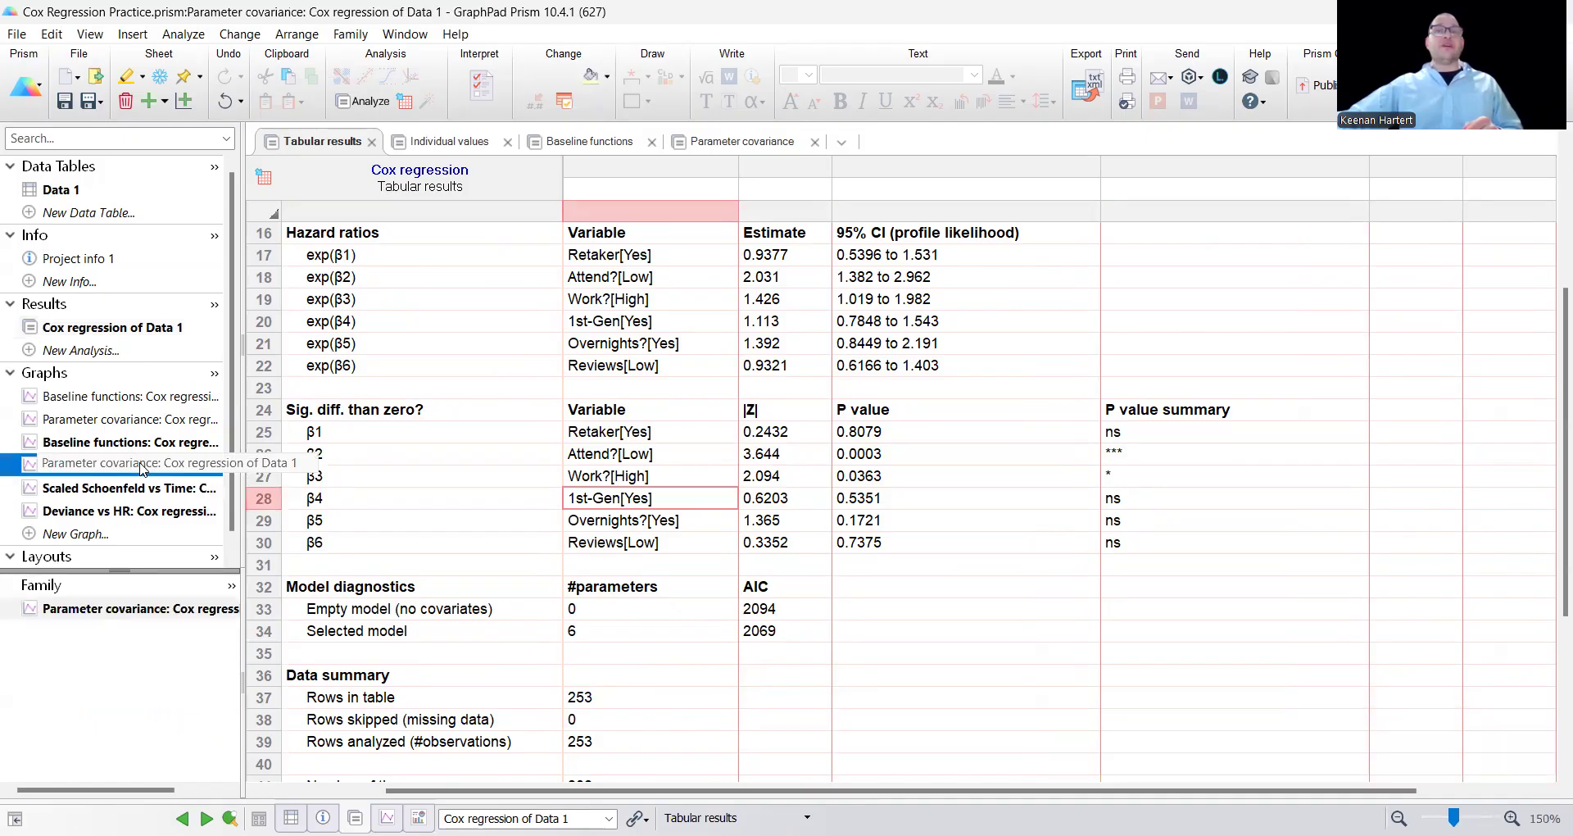
pyautogui.scroll(-2, 410, 450)
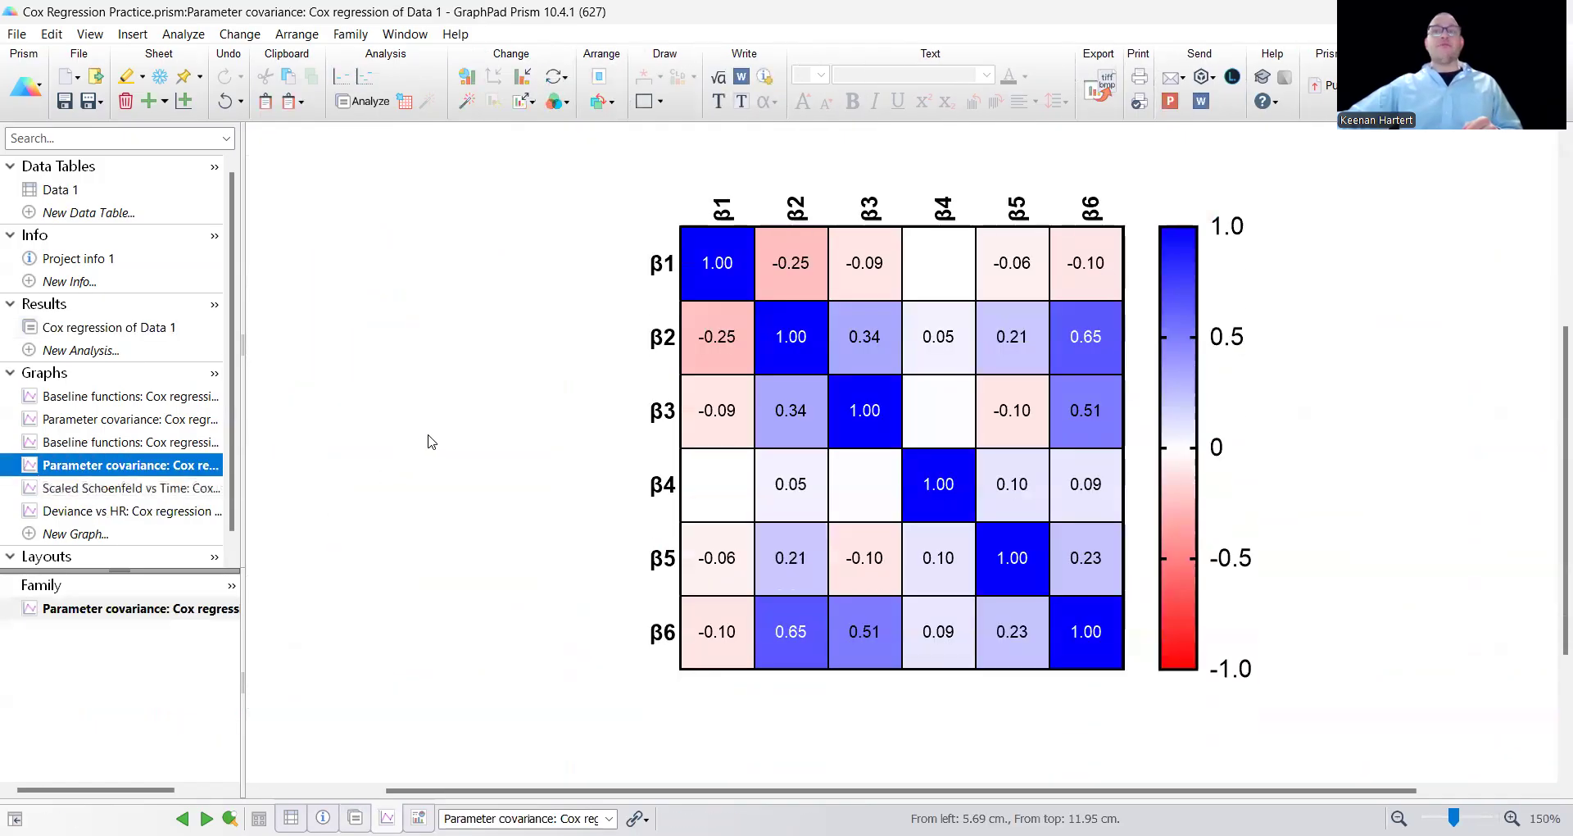
pyautogui.scroll(1, 430, 442)
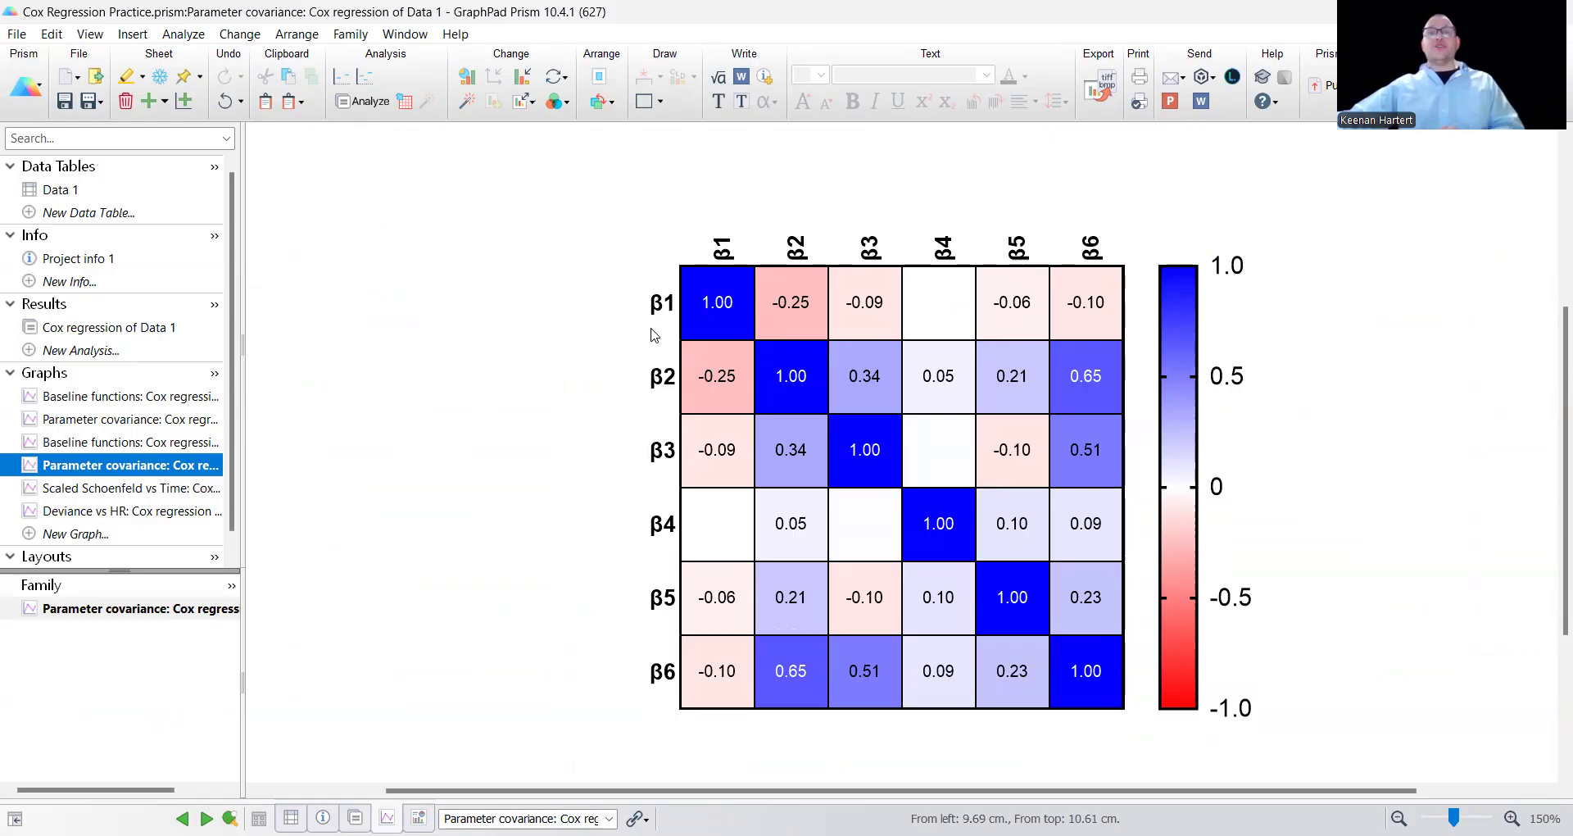
# Show the parameter covariance table of the Cox regression results and widen the note matching each β to its variable.
pyautogui.click(139, 329)
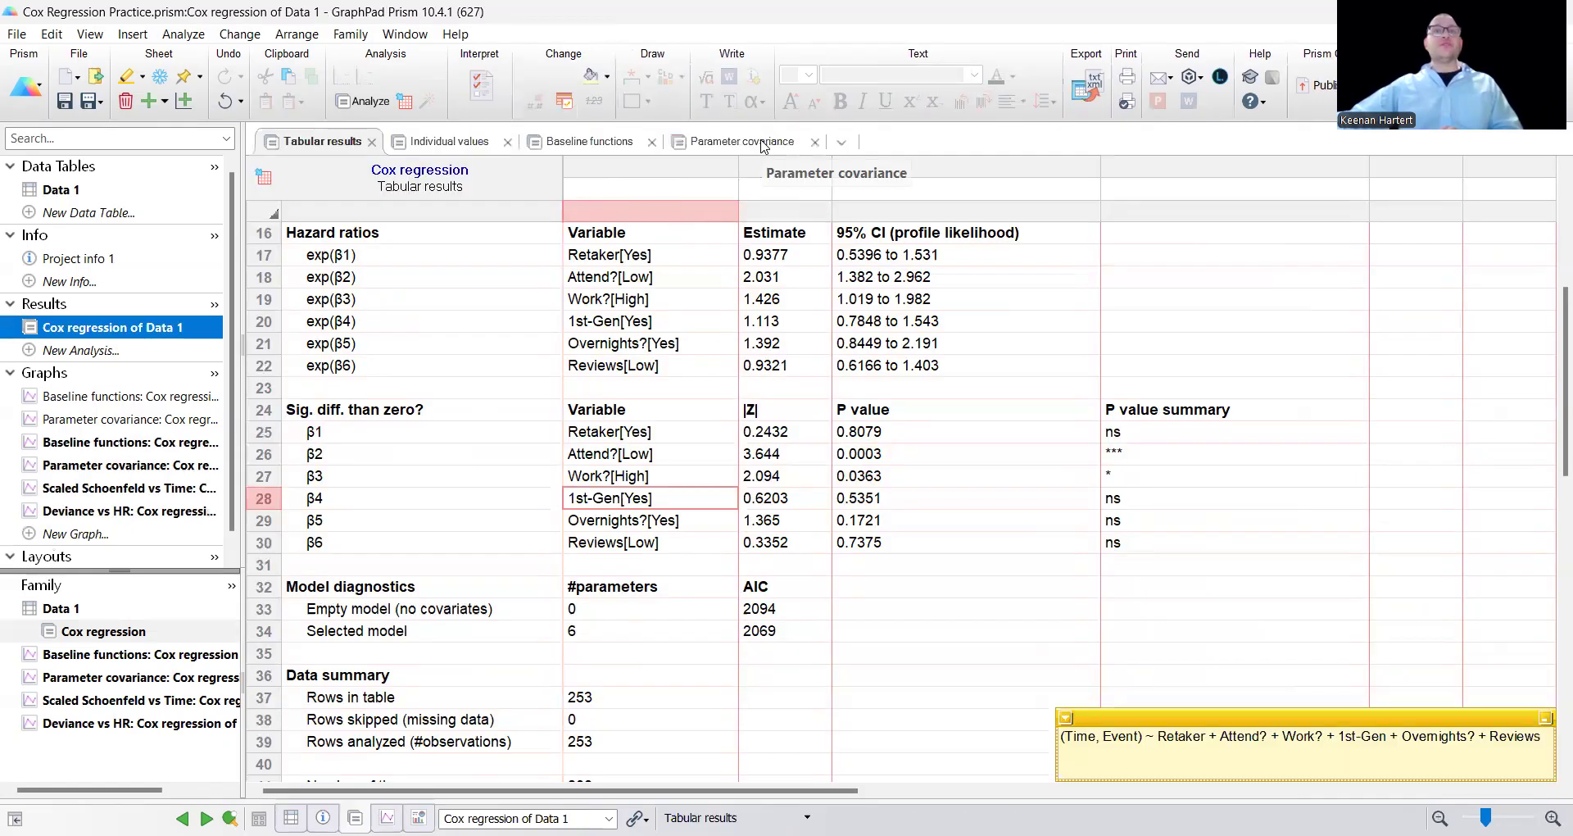
pyautogui.click(772, 146)
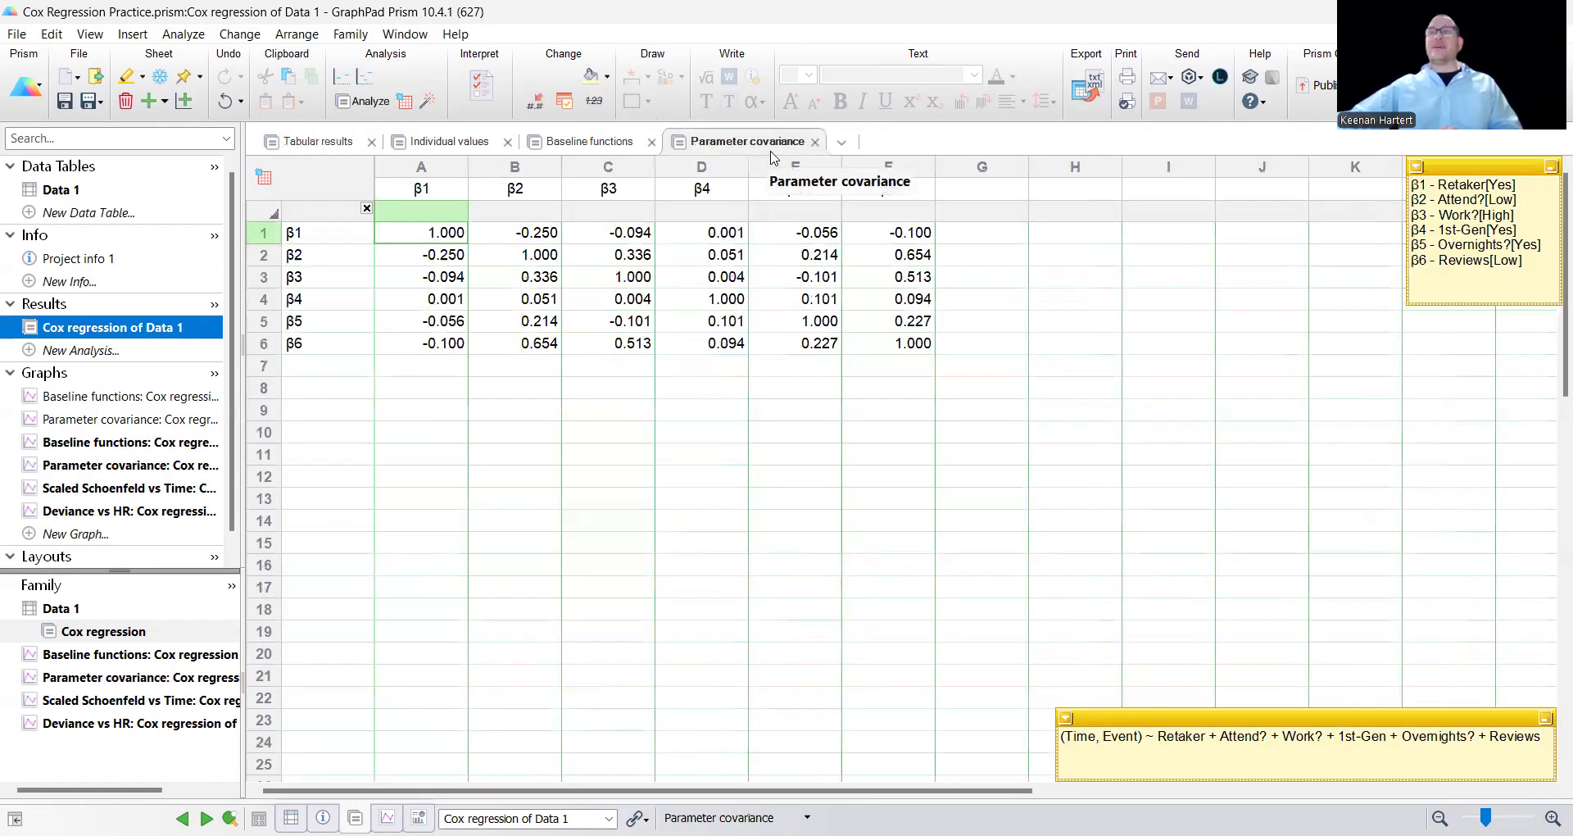
pyautogui.click(693, 439)
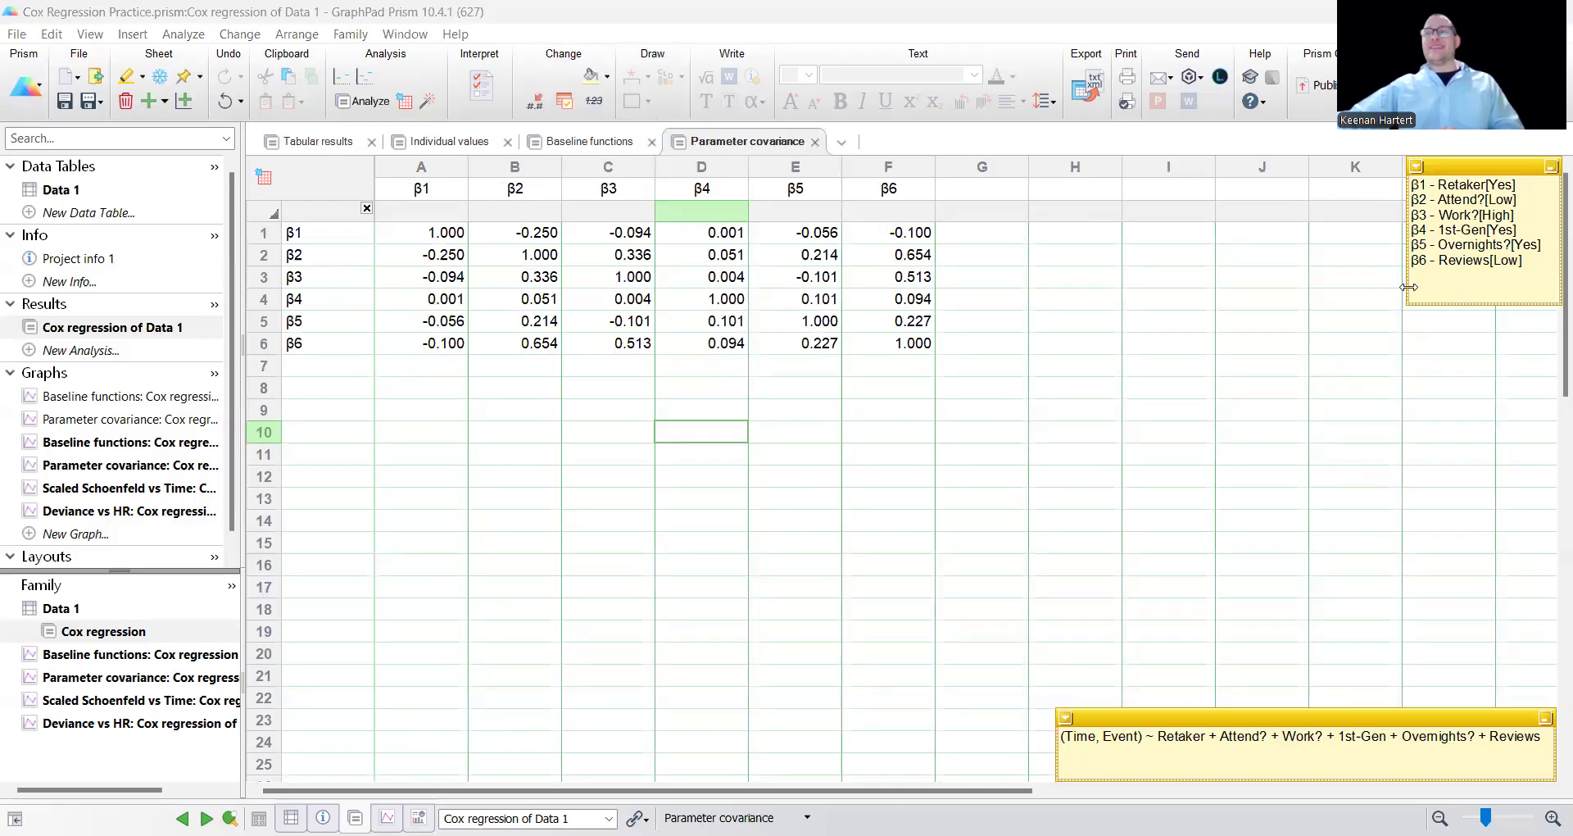
pyautogui.moveTo(1409, 286); pyautogui.dragTo(1023, 287)
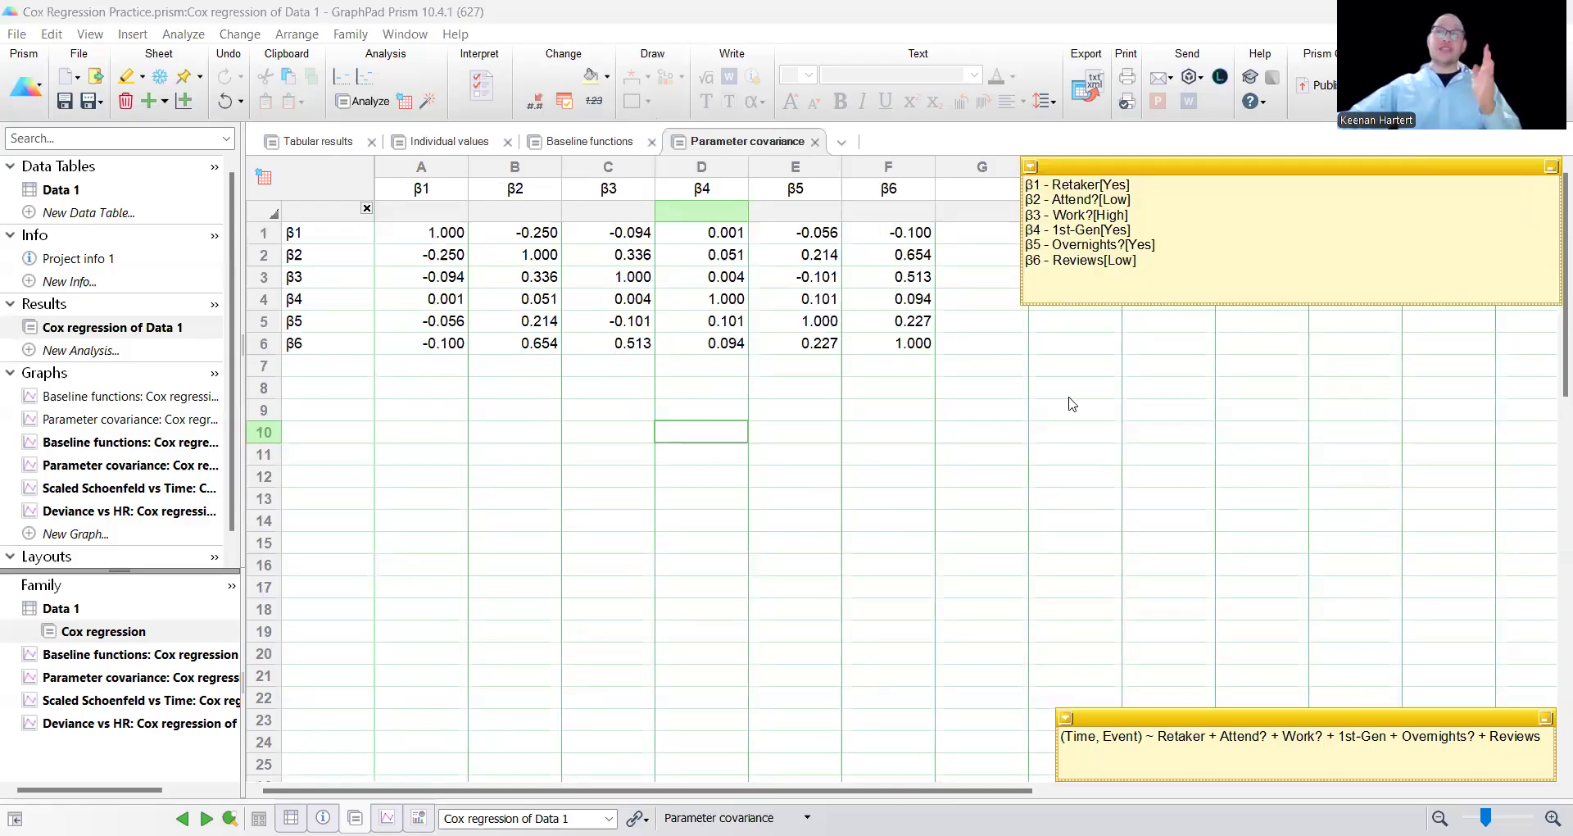
# Examine the covariances of β6 (Reviews) with β2 (Attend?) and β3 (Work?) in the table.
pyautogui.click(1091, 439)
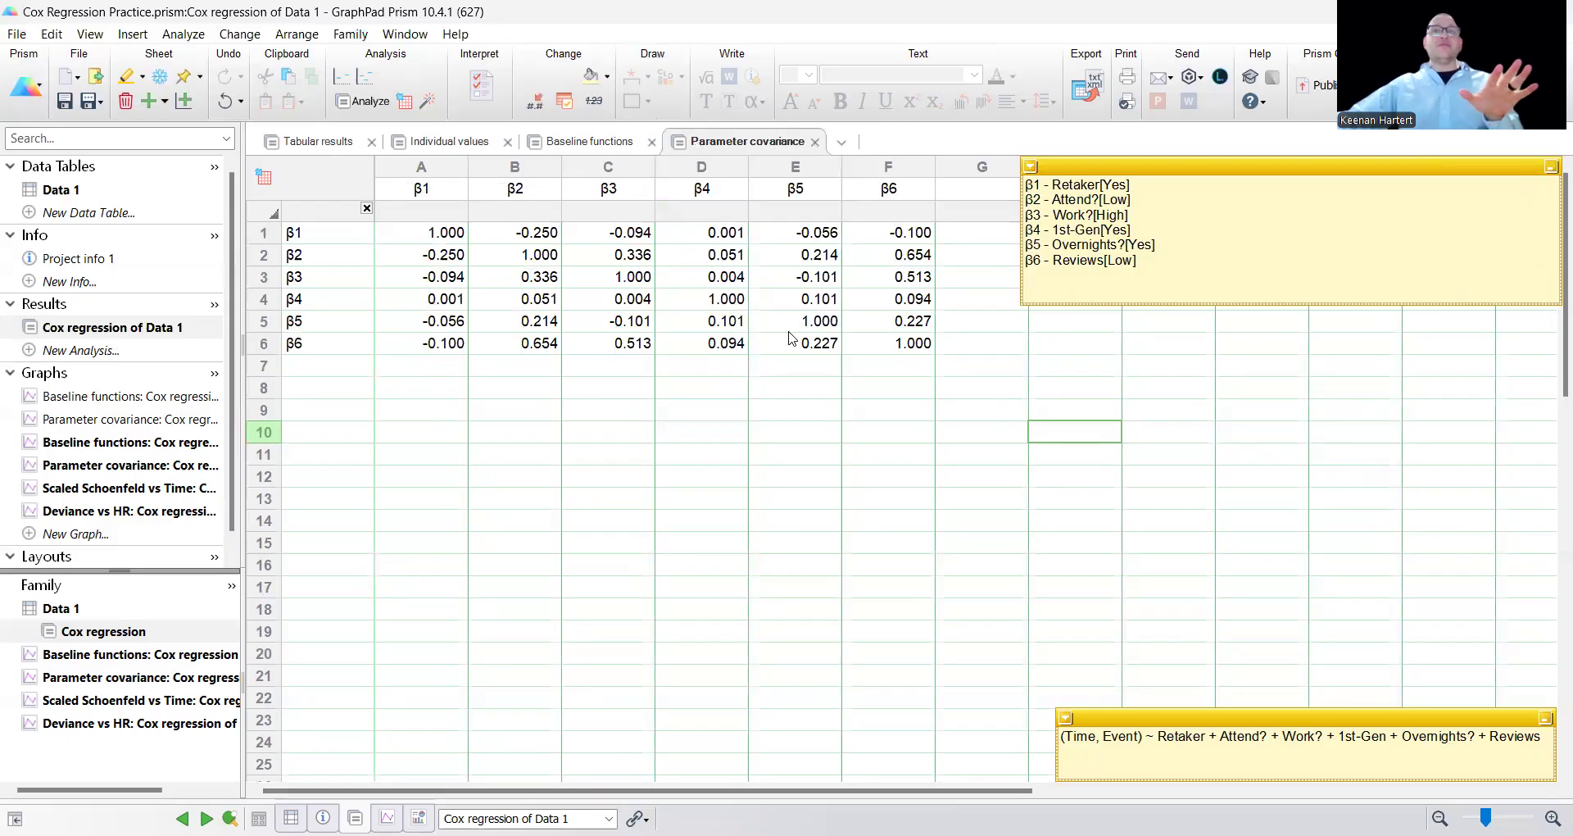
pyautogui.click(646, 346)
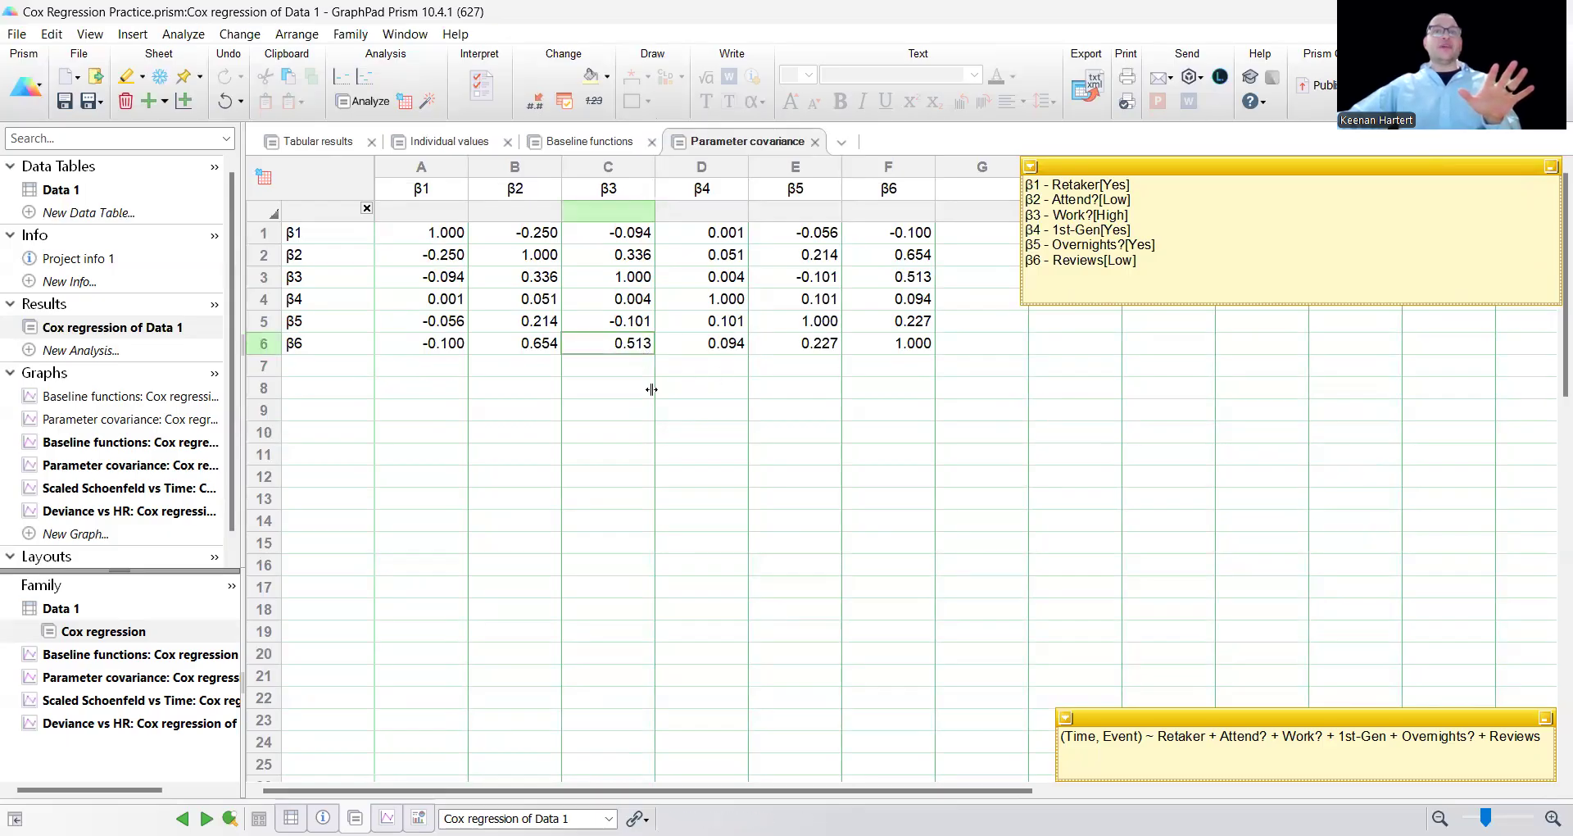
pyautogui.moveTo(554, 350); pyautogui.dragTo(589, 350)
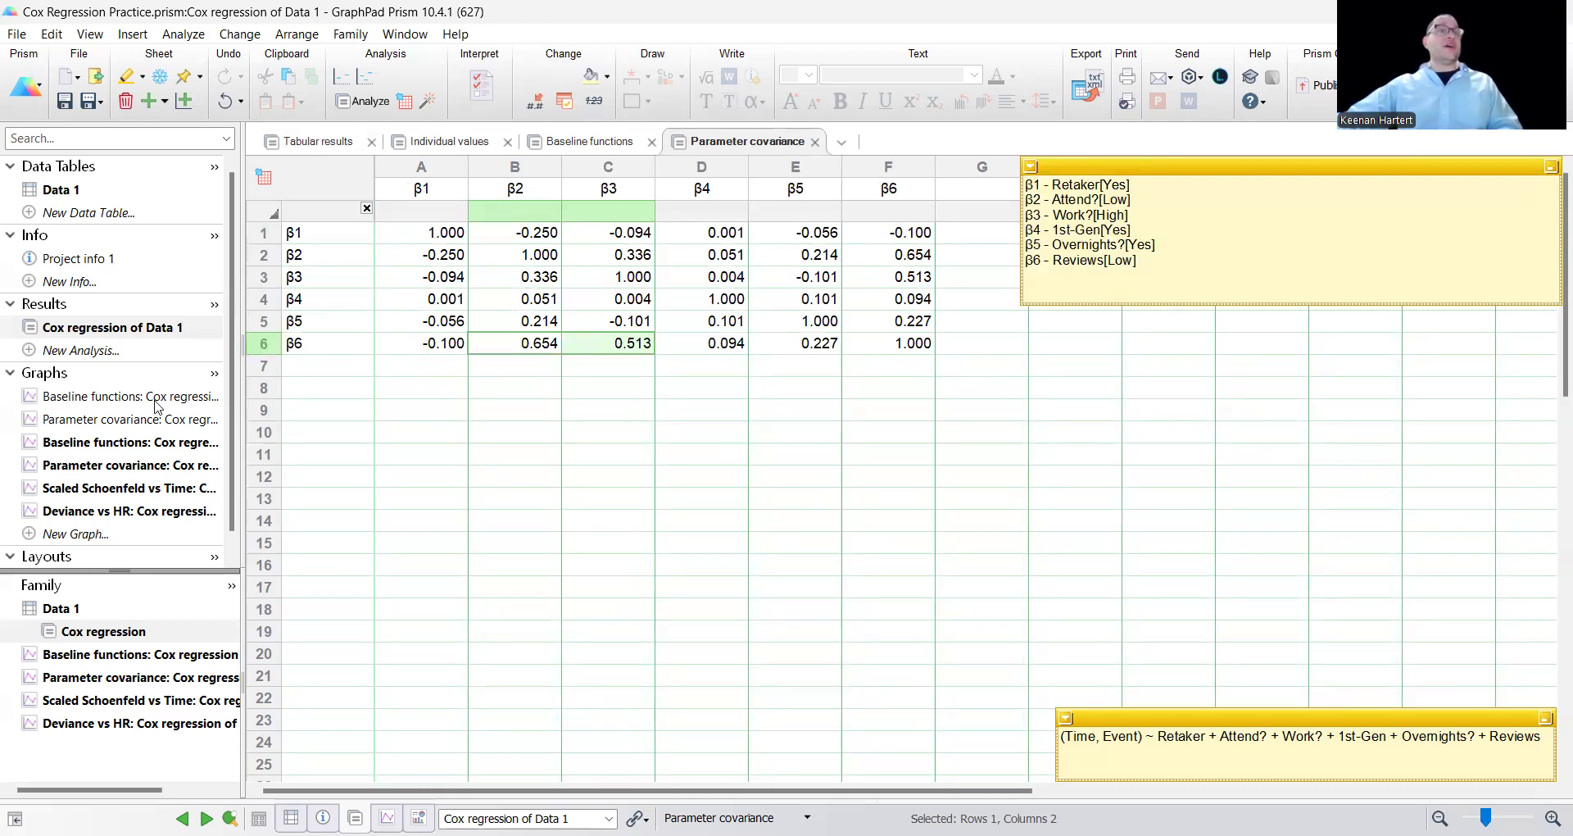
# Return to the Data 1 table and review its time, event and predictor columns.
pyautogui.scroll(-1, 164, 443)
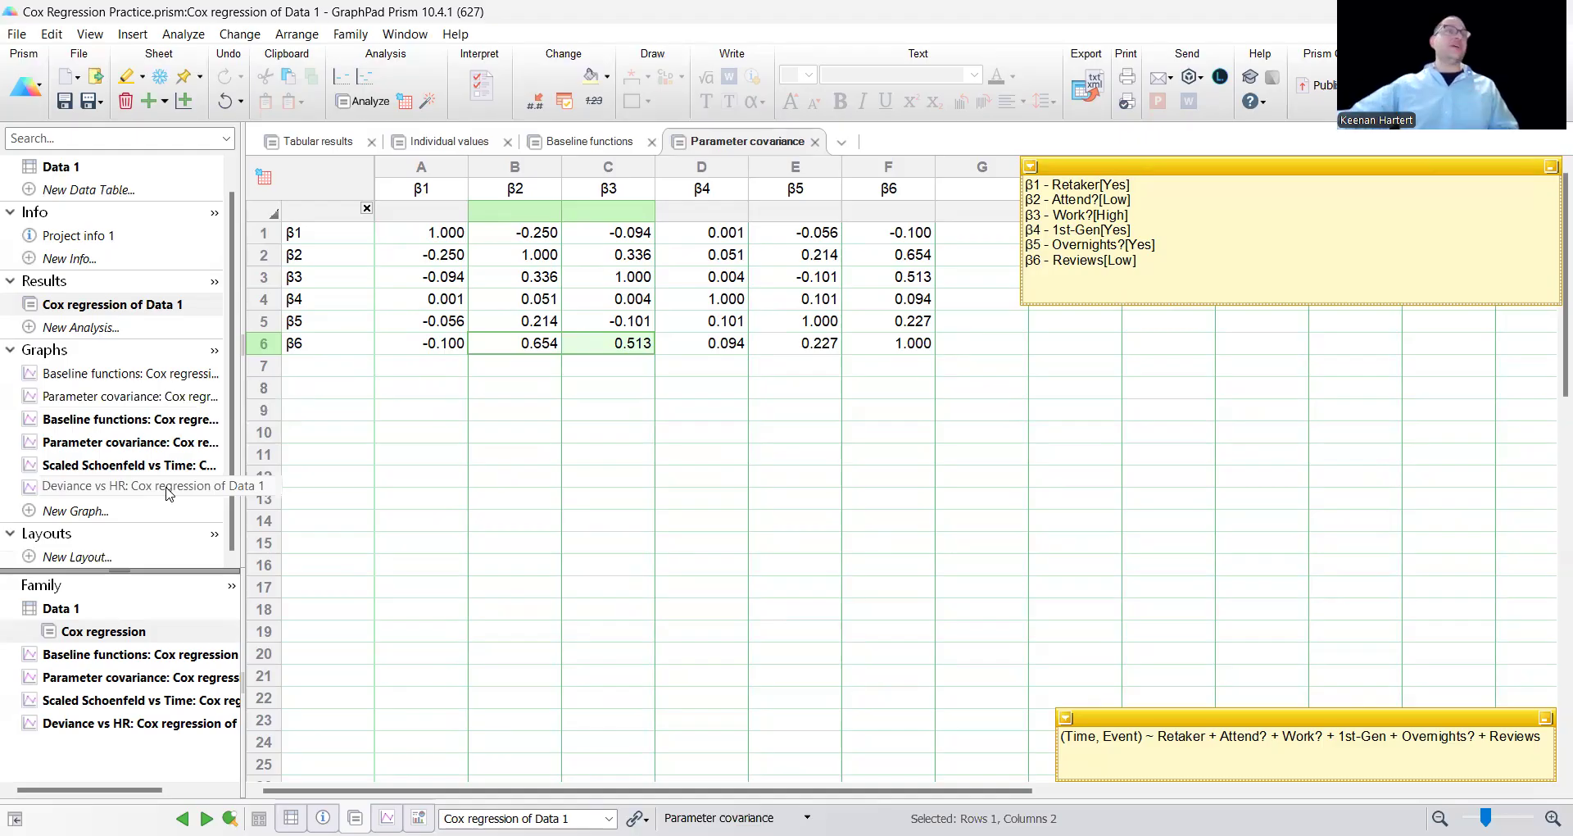
pyautogui.scroll(1, 168, 492)
pyautogui.click(61, 166)
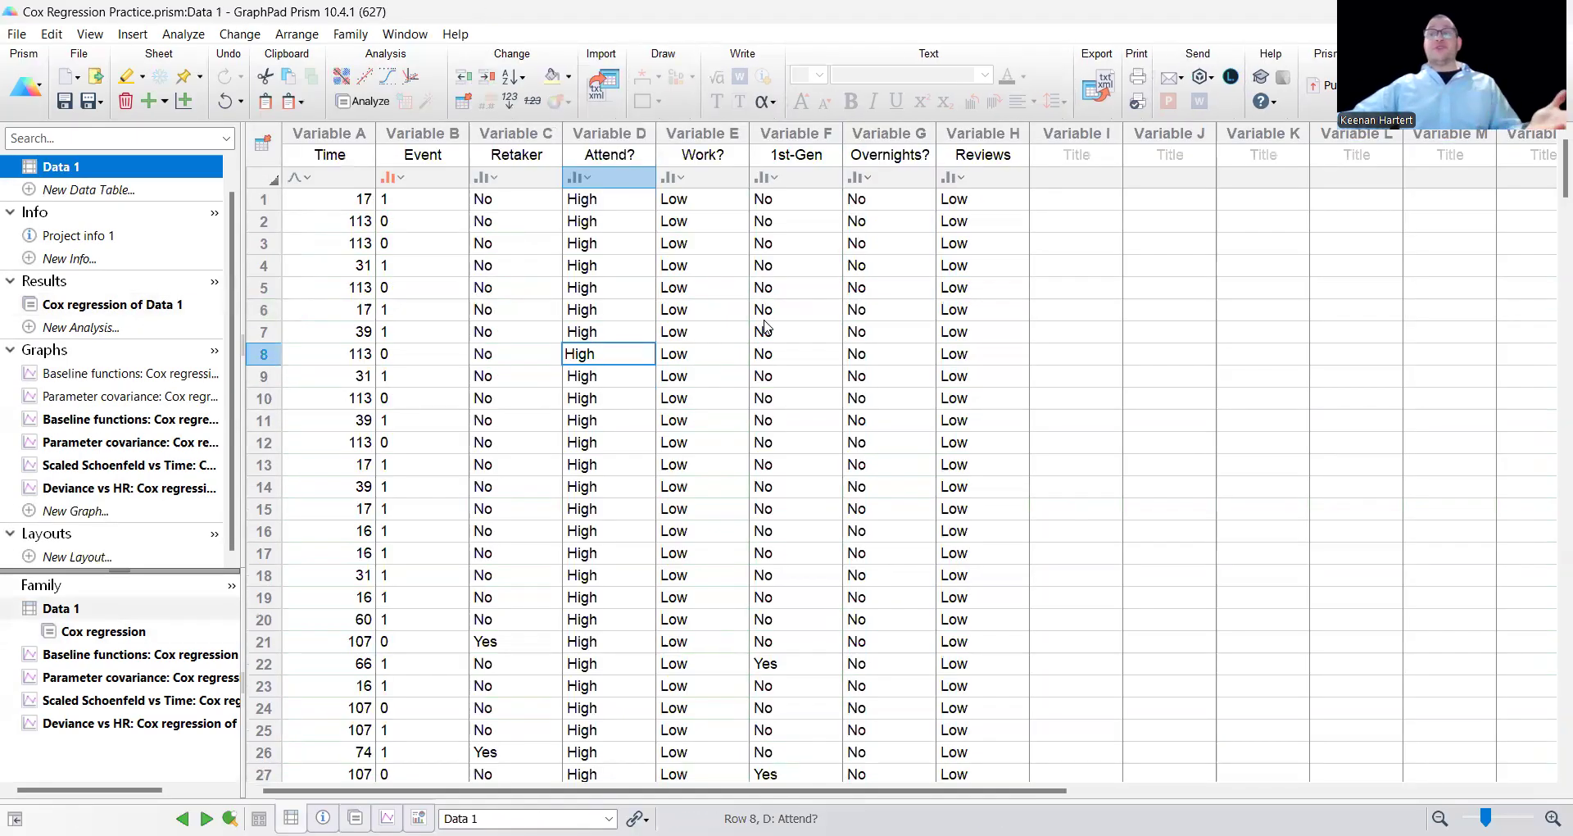
pyautogui.scroll(-5, 641, 479)
pyautogui.scroll(5, 640, 480)
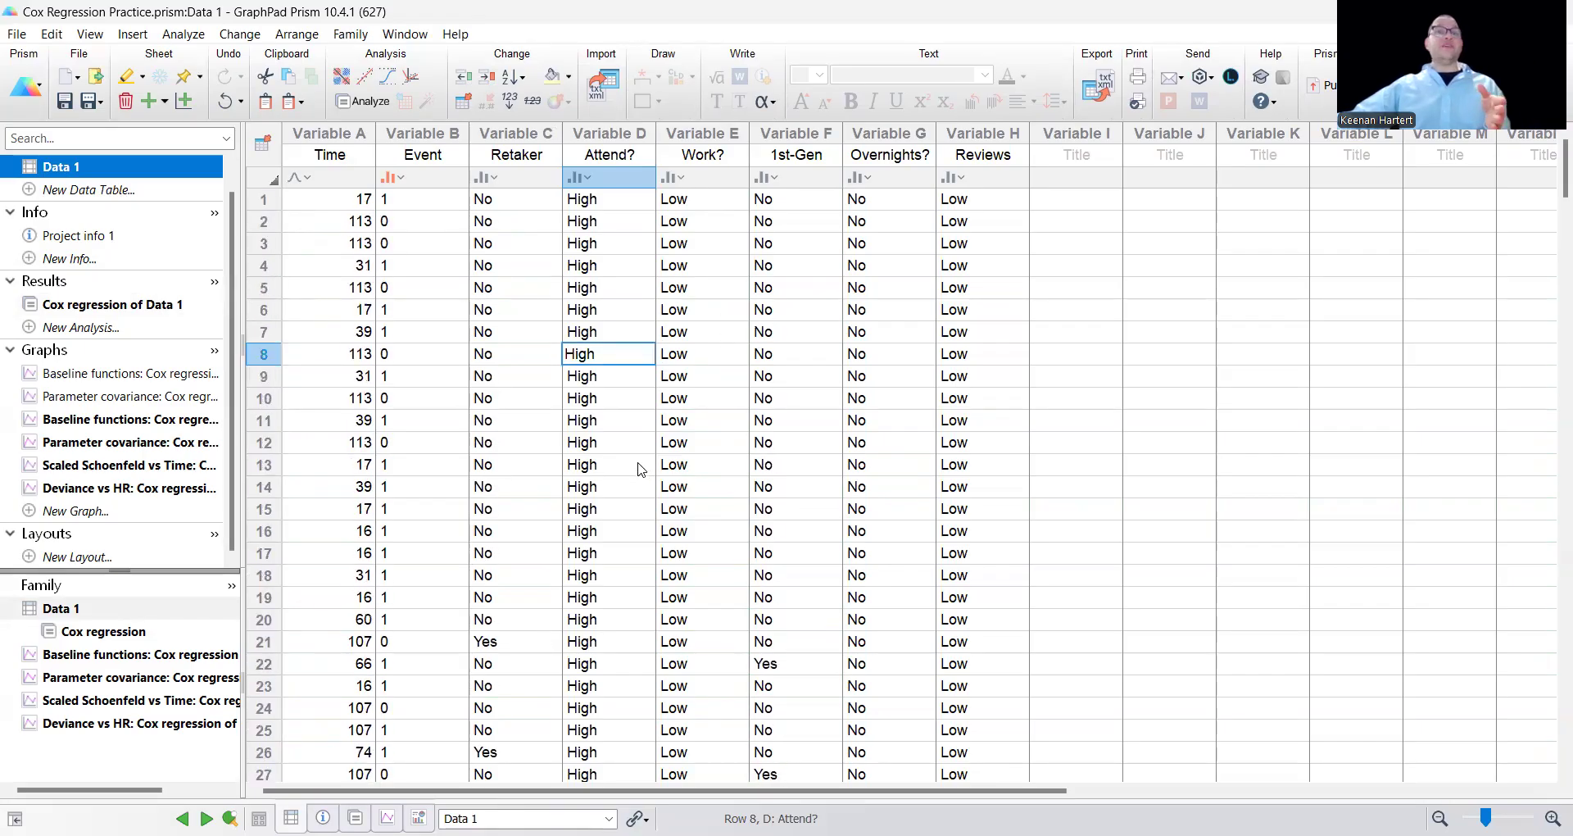